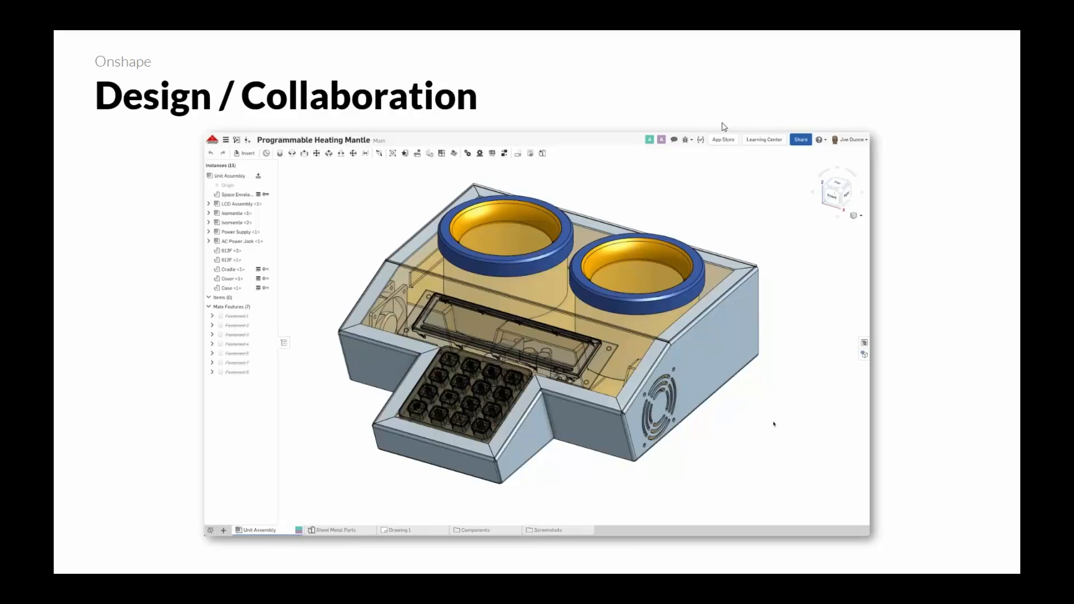
scroll(406, 323, up, 5)
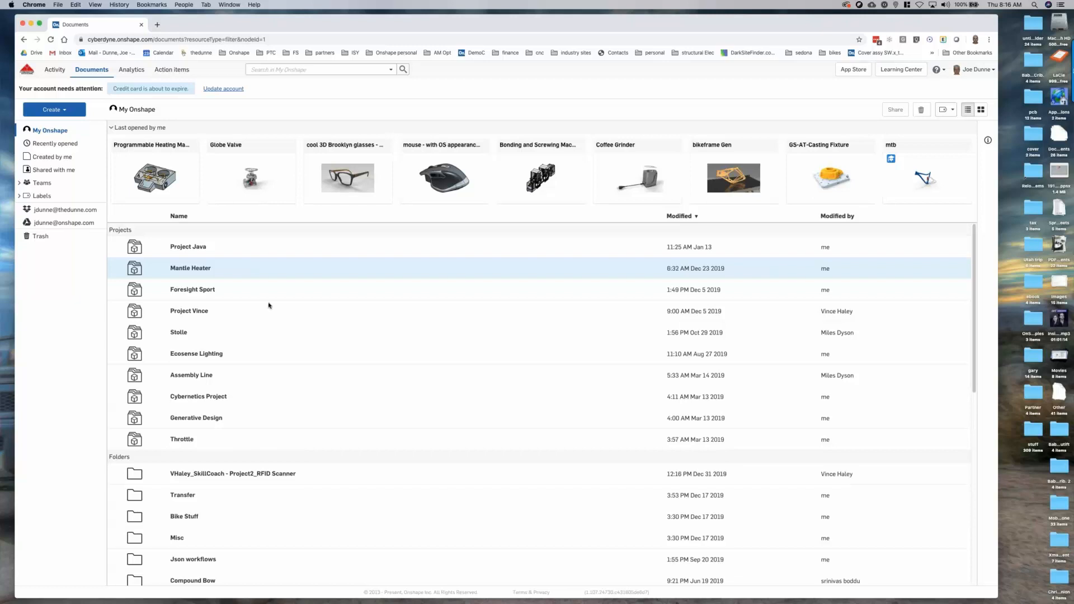
Open the Programmable Heating Mantle document and switch from its CFD Study - Change 1 branch to the Main workspace.
scroll(347, 360, down, 10)
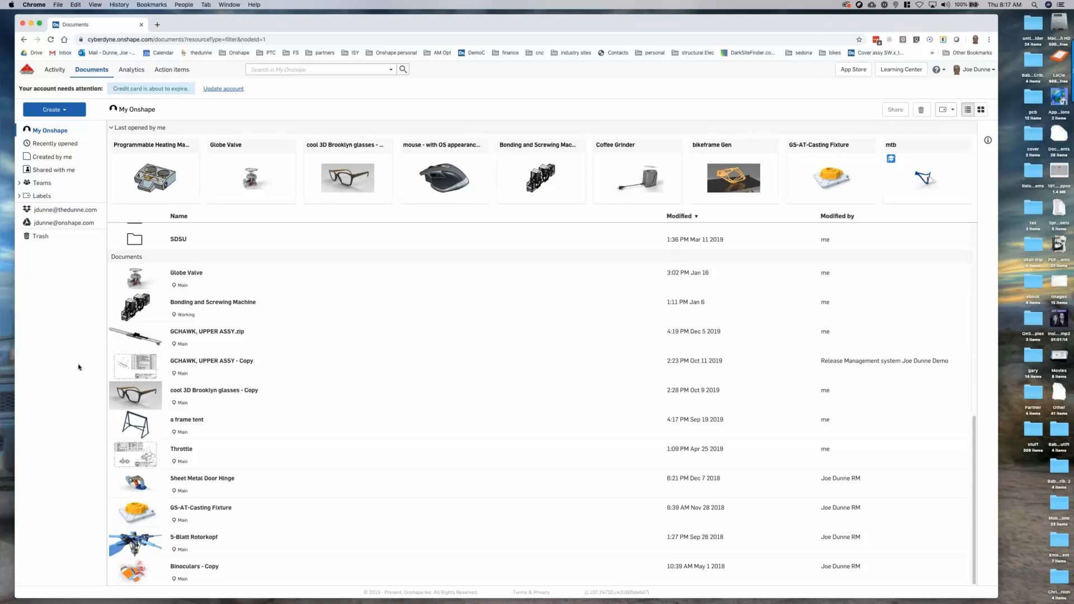
click(164, 186)
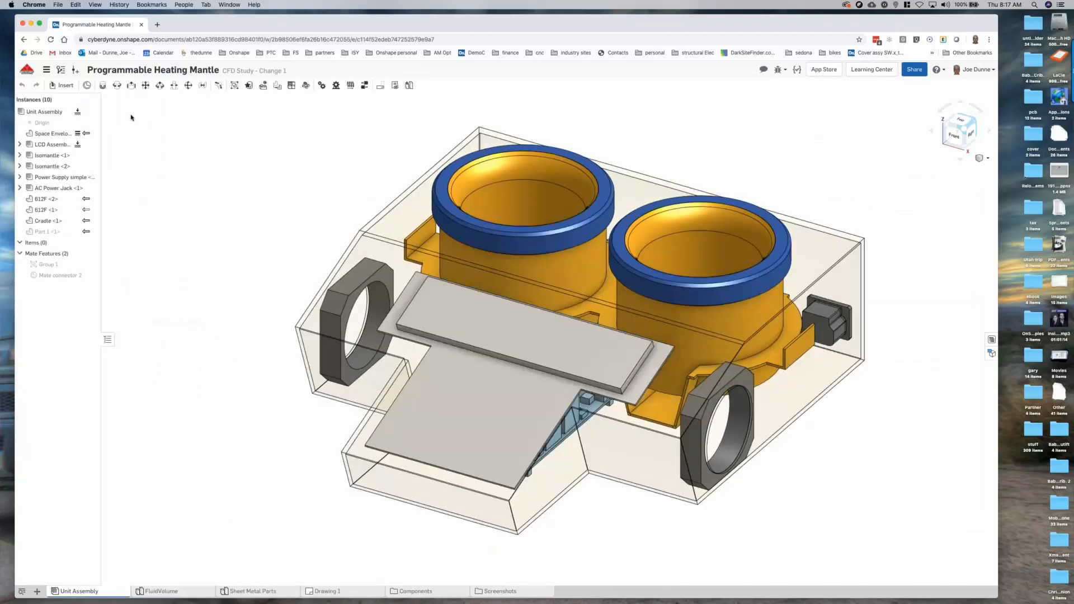
click(87, 85)
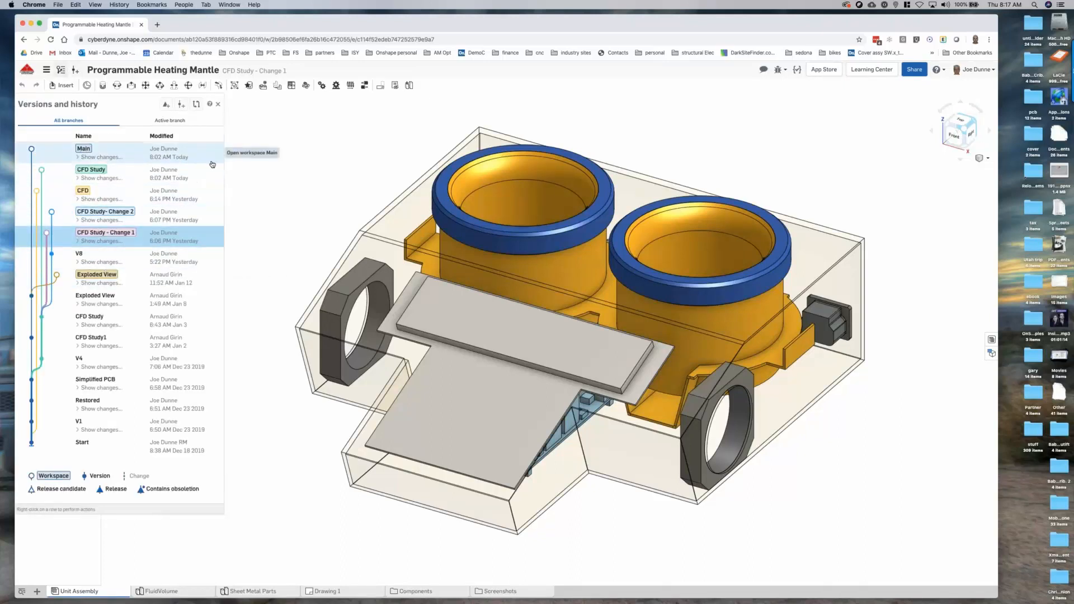
double_click(86, 152)
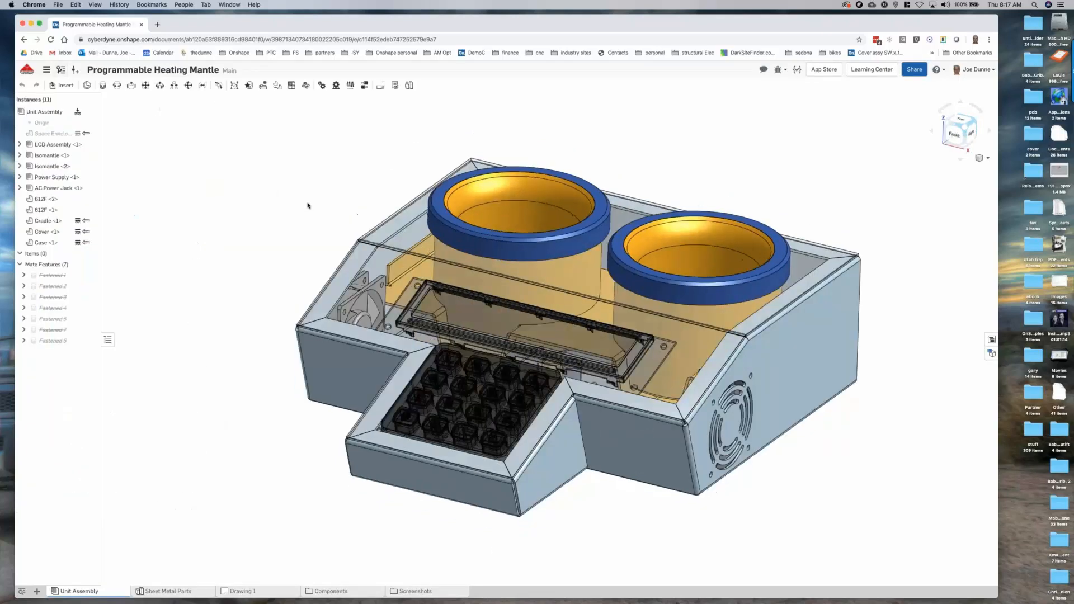
Inspect the Main workspace's full unit assembly, followed by its Sheet Metal Parts studio with the case and cradle.
right_drag(285, 207, 314, 216)
scroll(790, 106, down, 1)
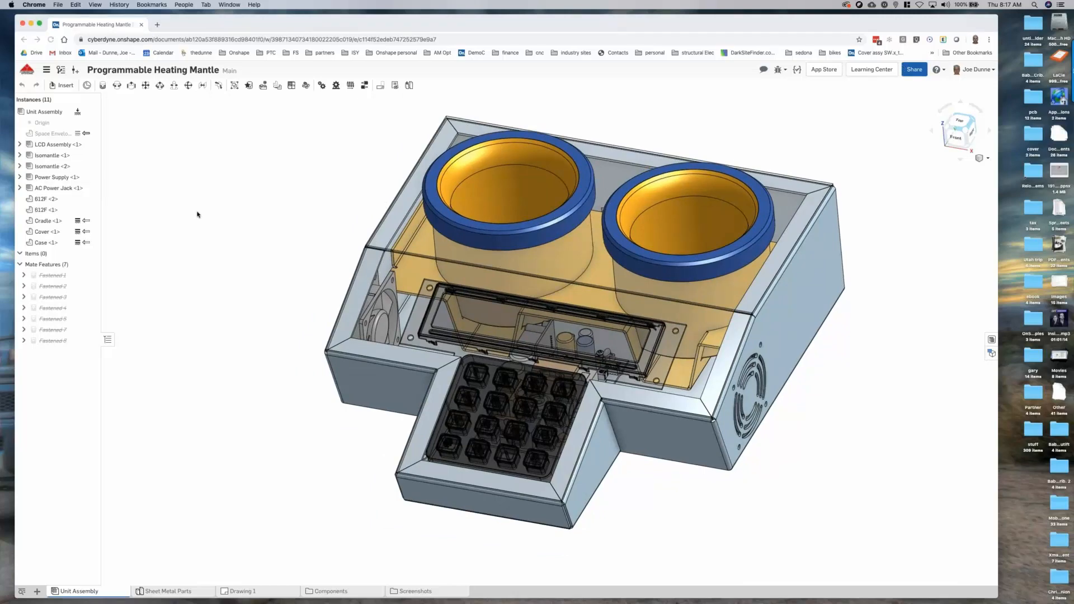
click(172, 592)
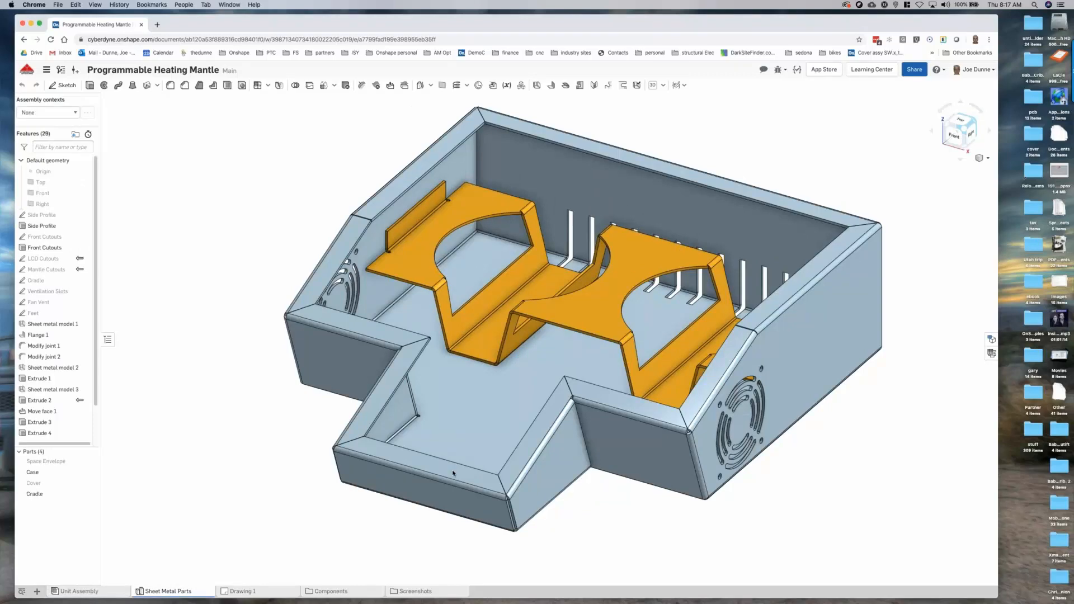
mouse_move(525, 432)
right_down()
mouse_move(568, 443)
mouse_move(503, 445)
mouse_move(433, 469)
mouse_move(436, 421)
right_up()
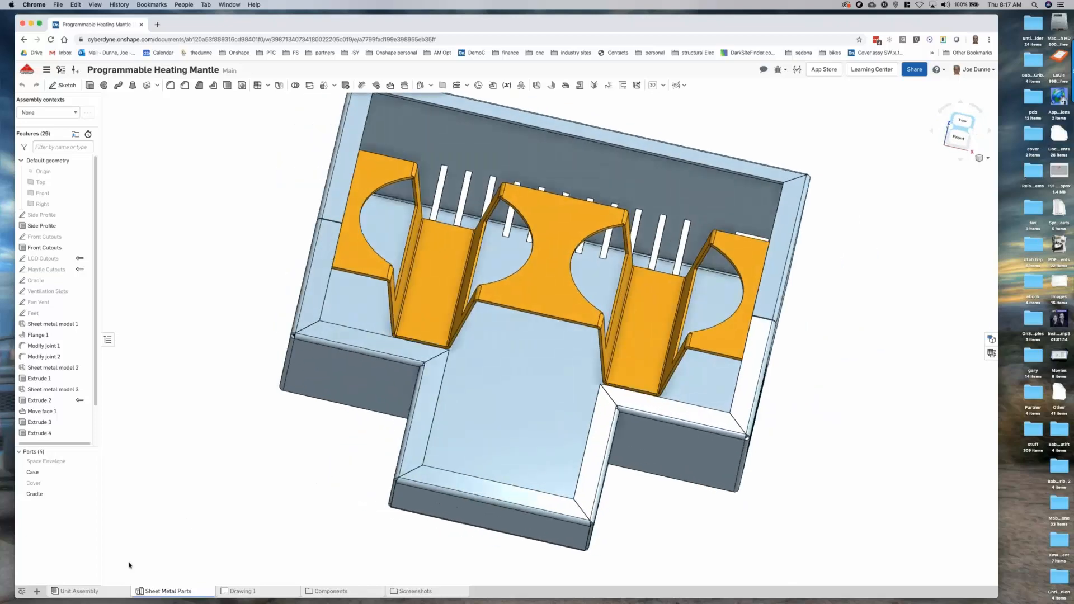
Return to the Unit Assembly and examine the keypad, LCD window and internal power supply components up close.
click(88, 593)
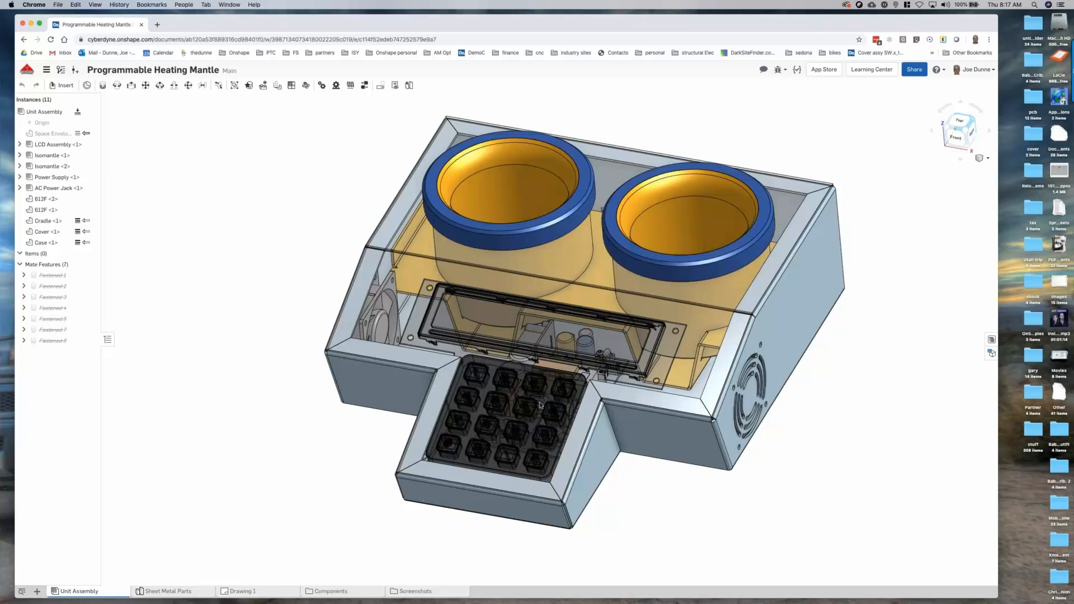
scroll(540, 405, up, 5)
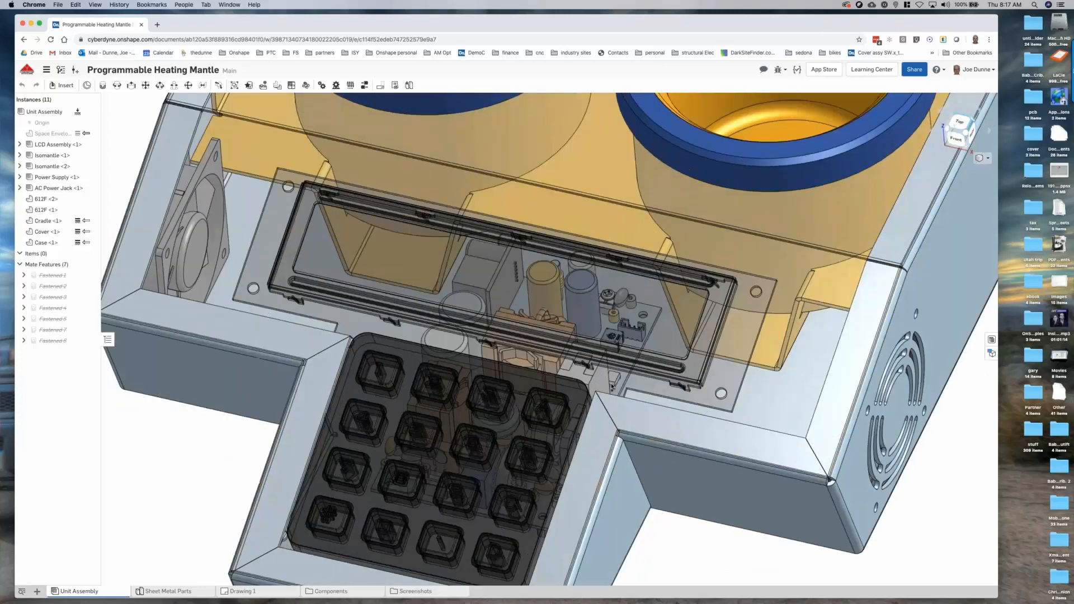
right_drag(611, 386, 485, 360)
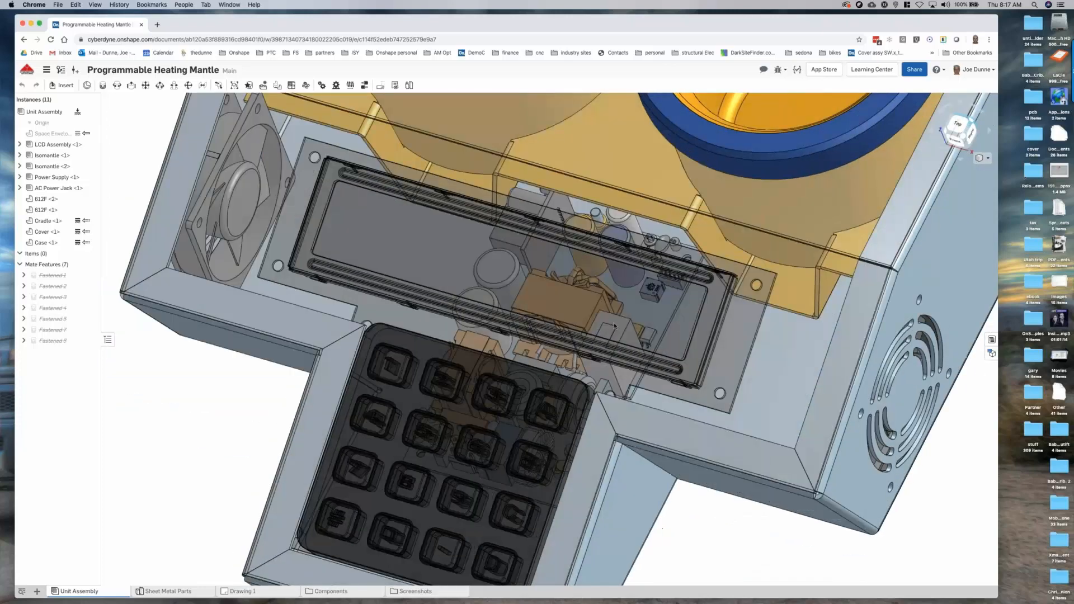
scroll(592, 364, down, 5)
right_drag(593, 362, 593, 328)
scroll(592, 332, up, 3)
scroll(592, 332, up, 2)
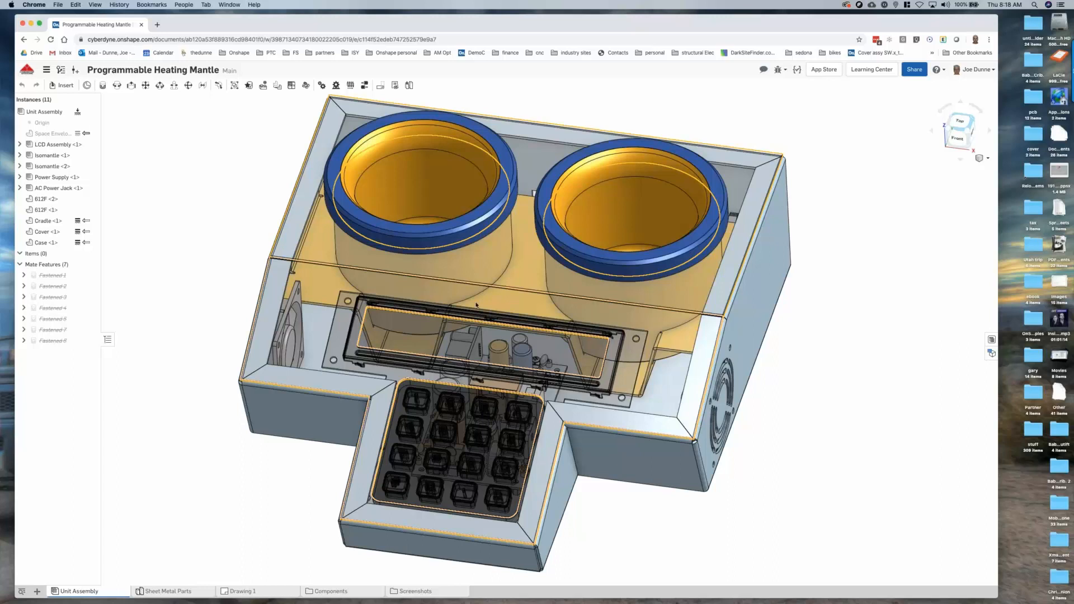
Open the CFD Study workspace from the version history and examine its simplified fans, circuit board and cradle from several angles.
click(86, 85)
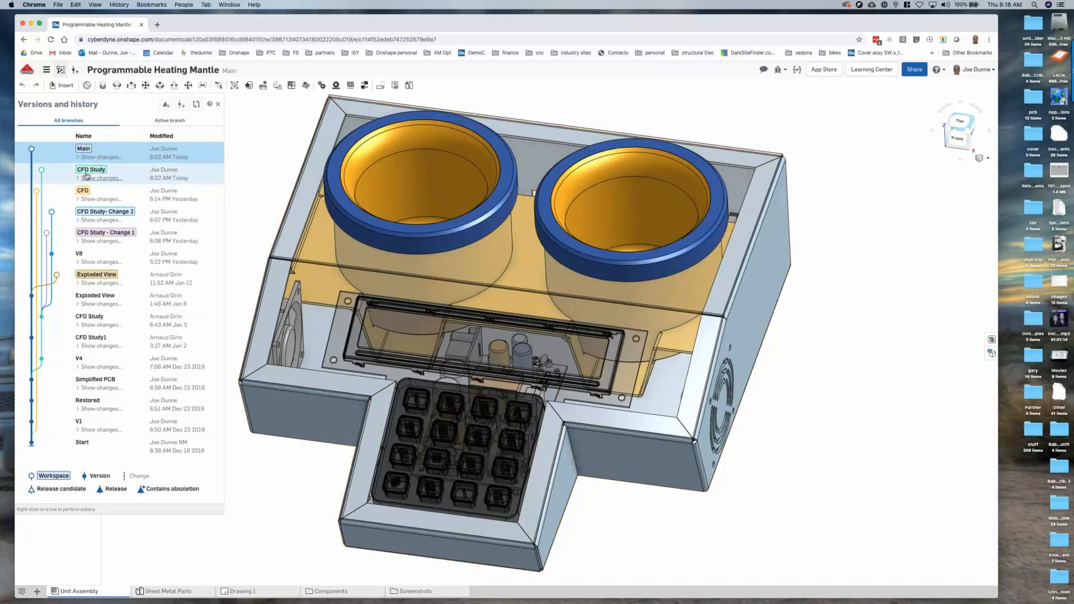
click(212, 180)
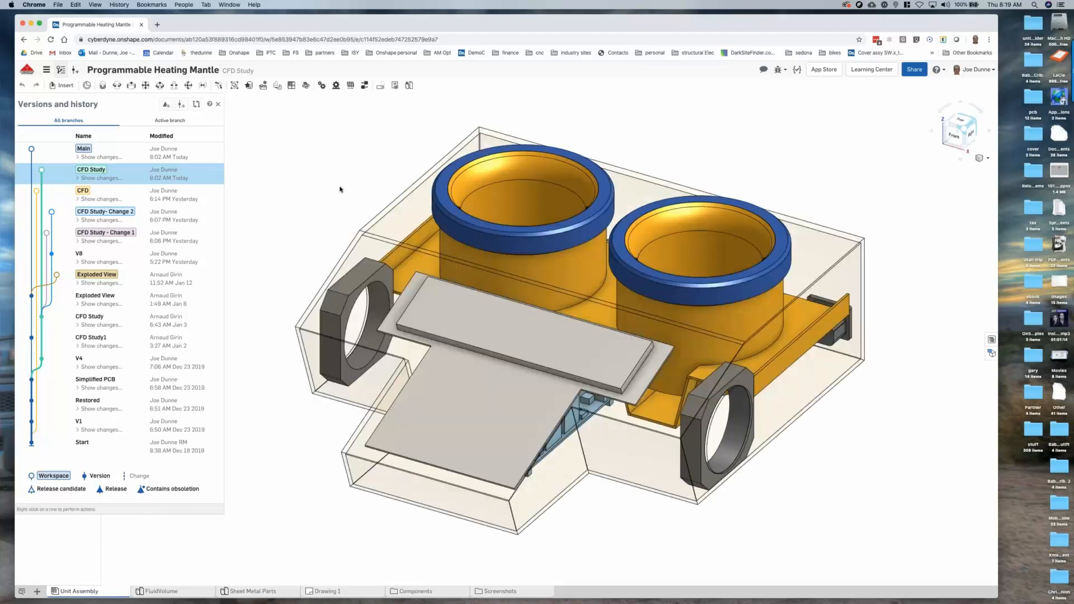
right_drag(341, 190, 391, 224)
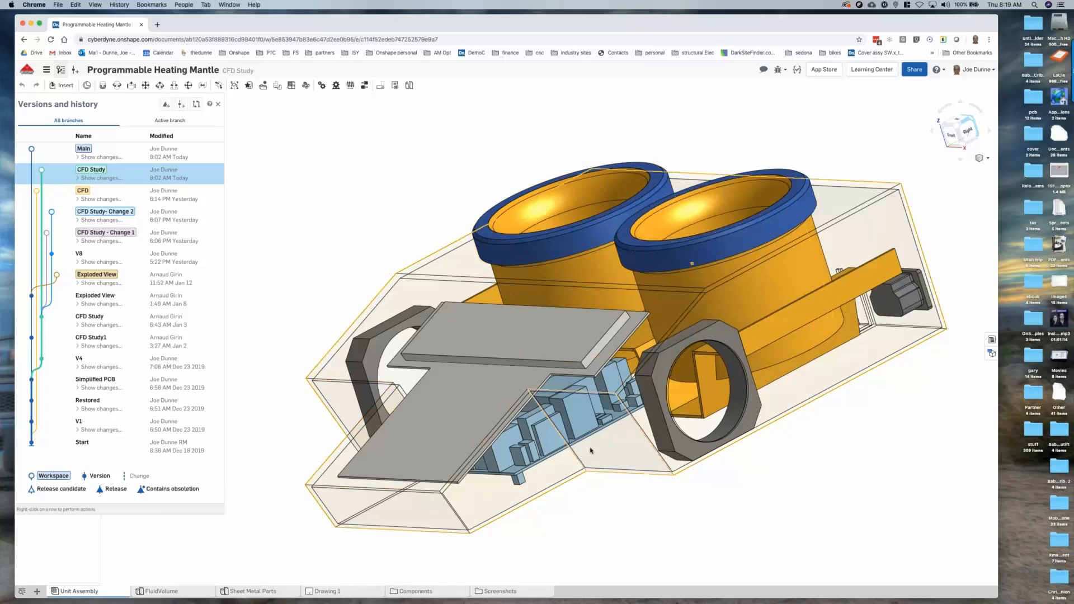
scroll(590, 450, up, 2)
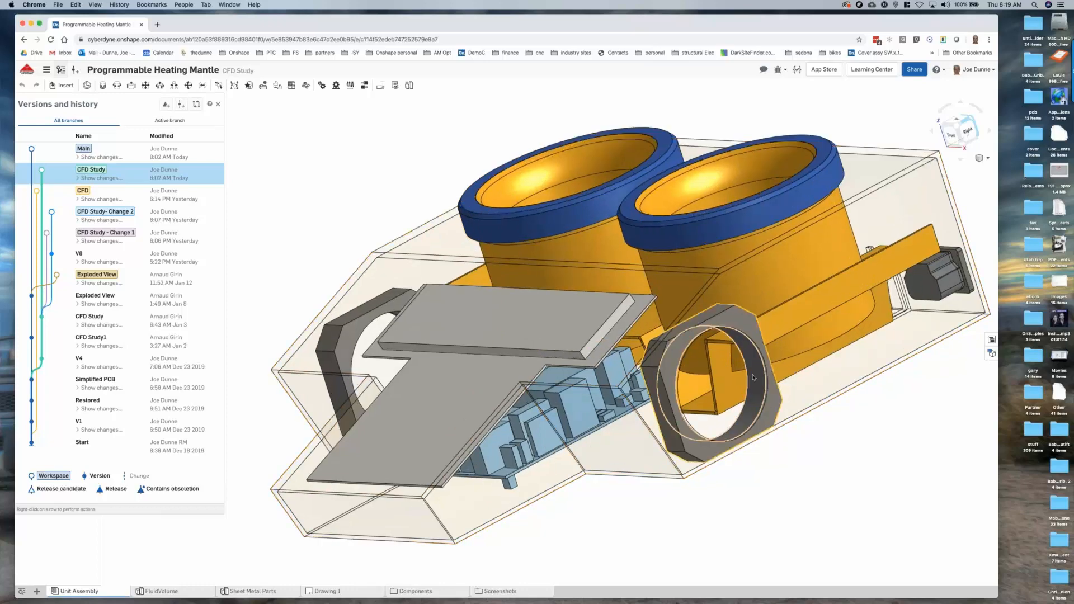
right_drag(636, 446, 655, 436)
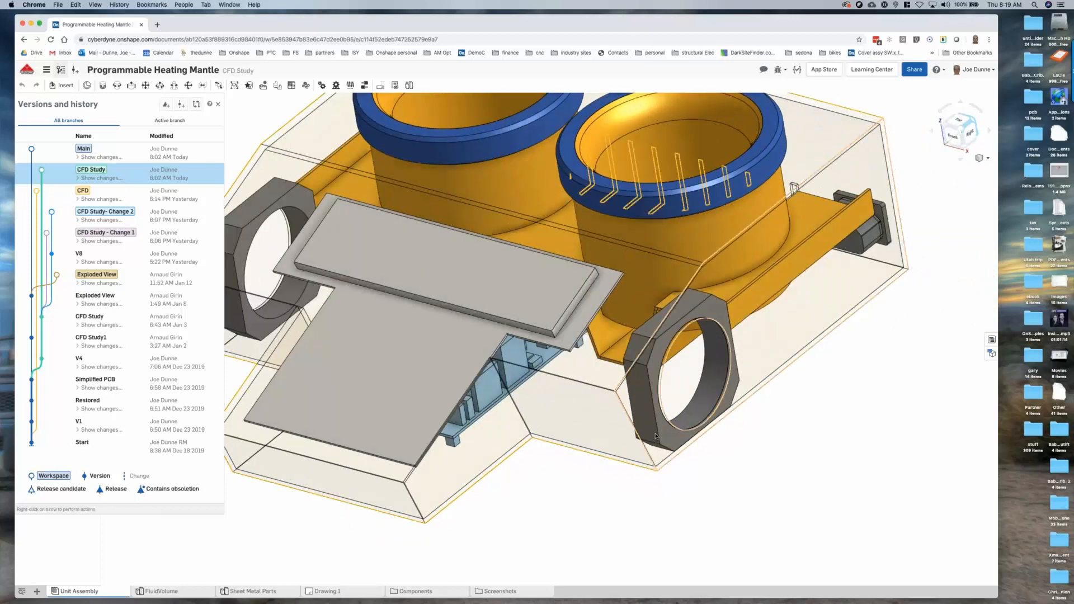
right_drag(655, 436, 791, 303)
scroll(576, 403, up, 5)
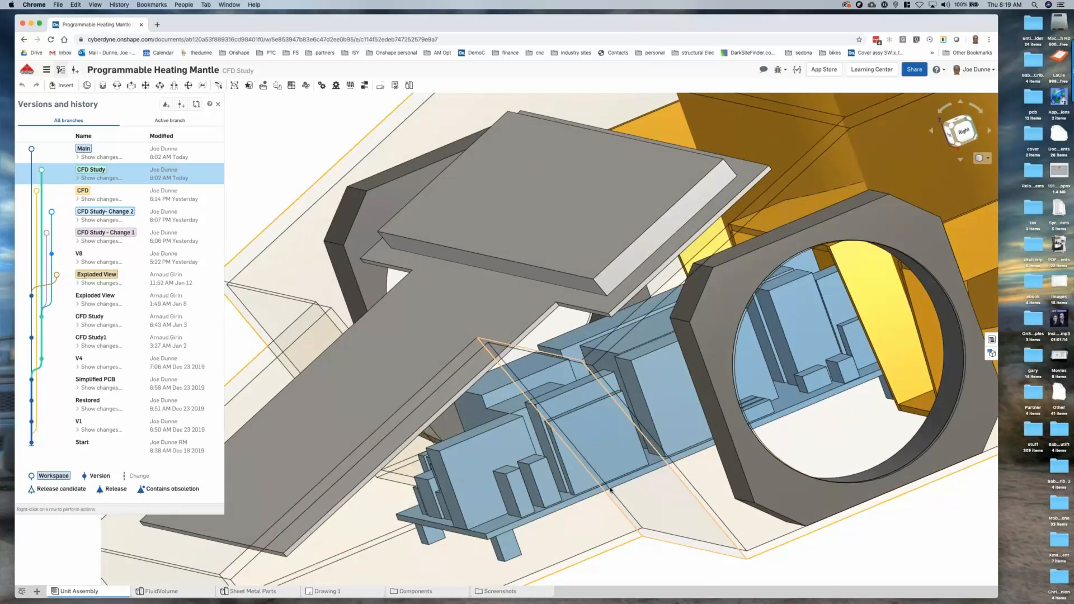
scroll(610, 490, down, 6)
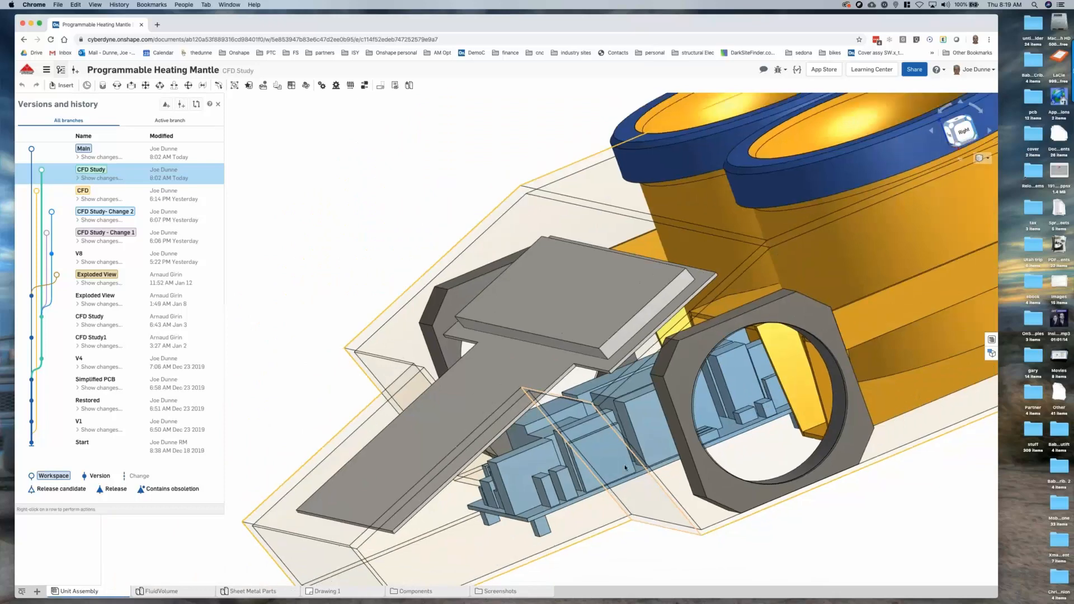
scroll(640, 475, up, 5)
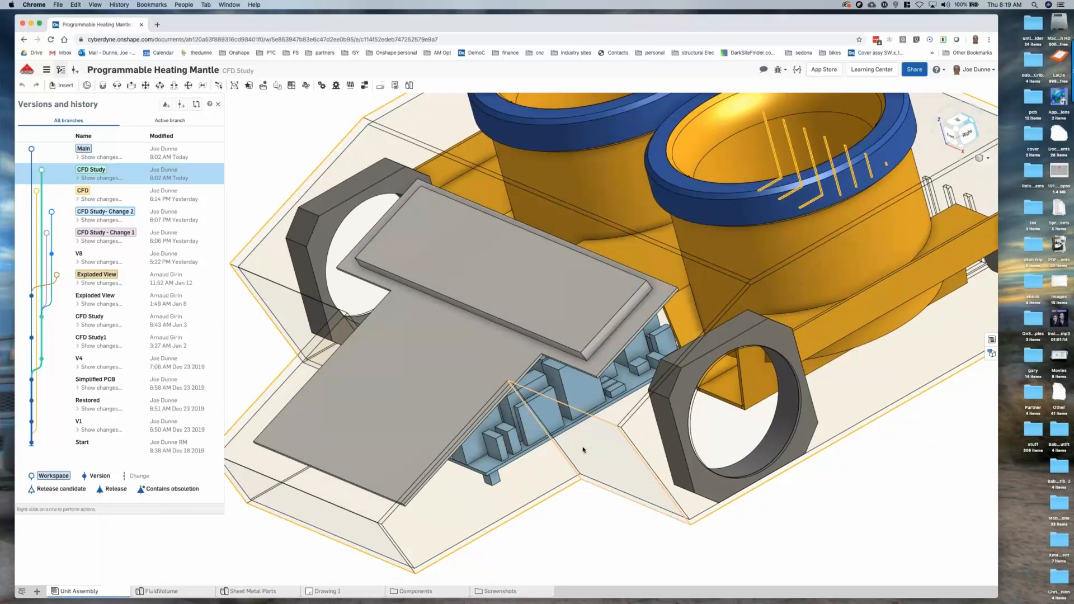
scroll(582, 456, down, 6)
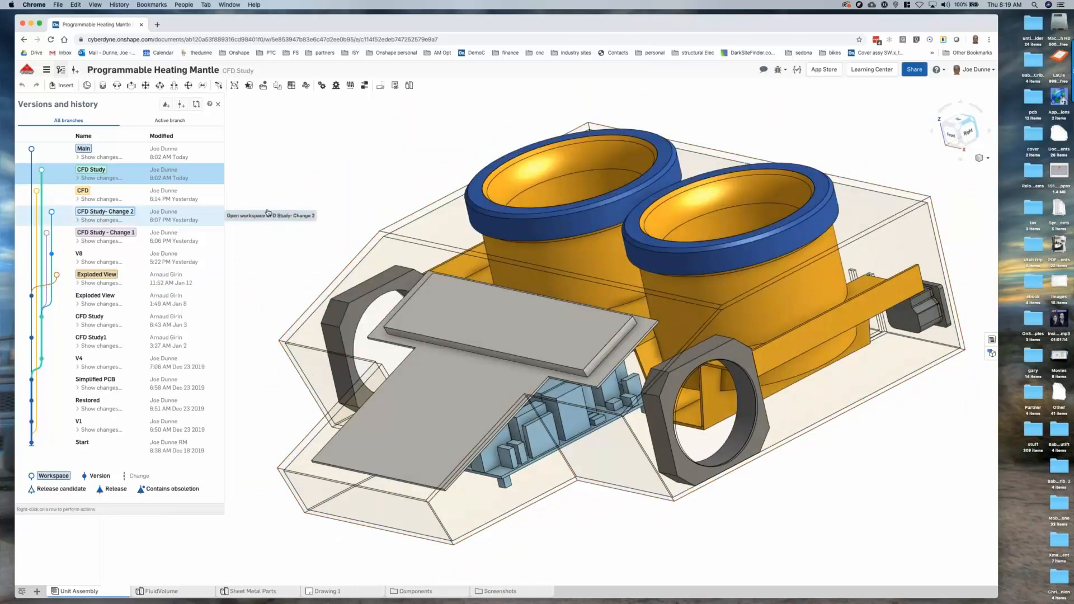
Open the CFD Study- Change 2 workspace, view its assembly, and do the same for CFD Study - Change 1.
click(202, 216)
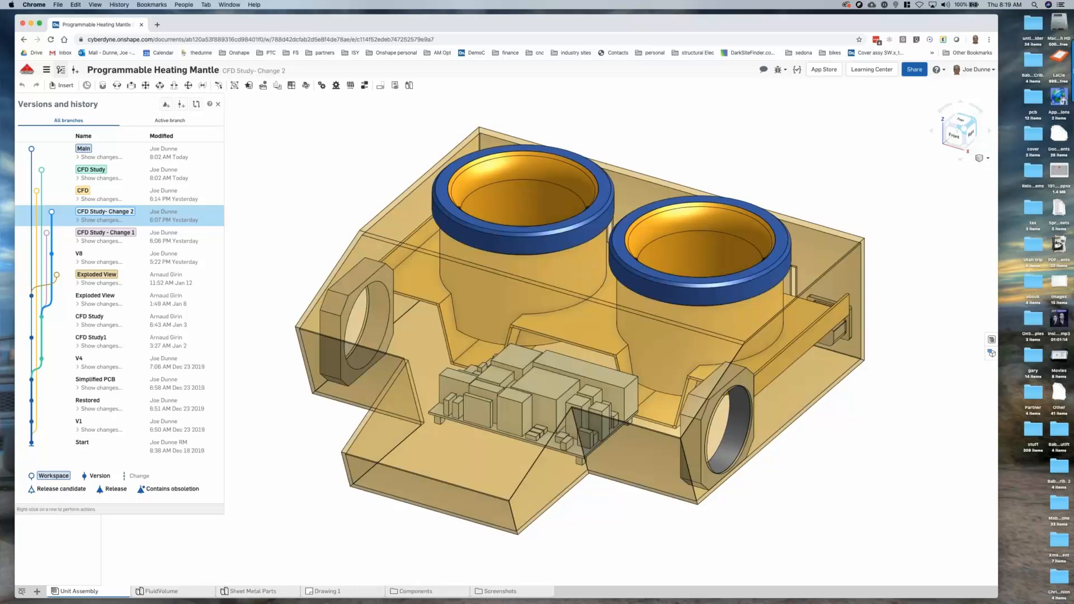
right_drag(336, 183, 291, 212)
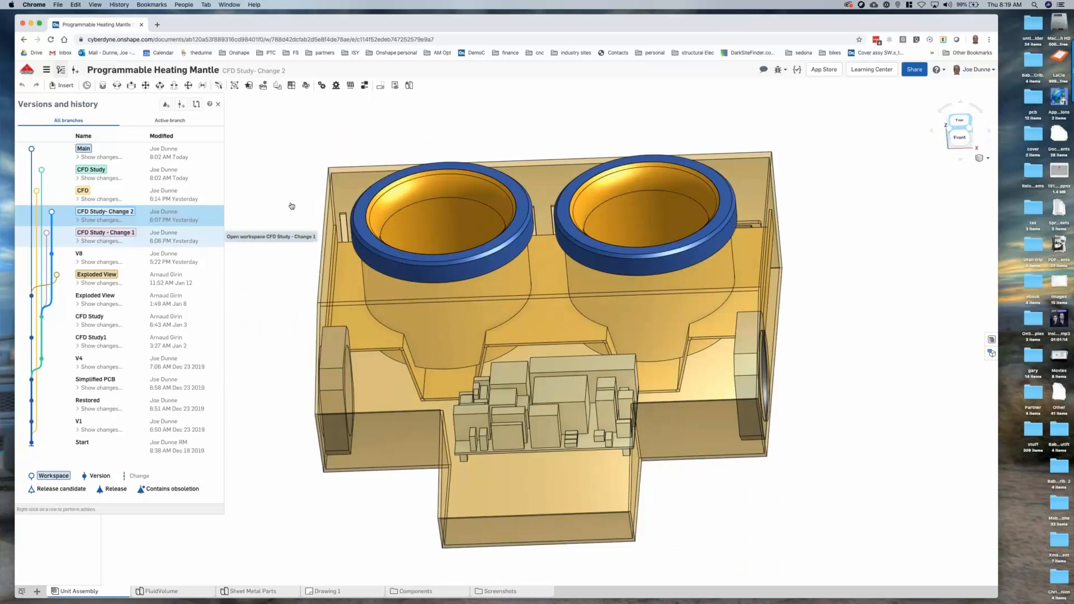
double_click(105, 233)
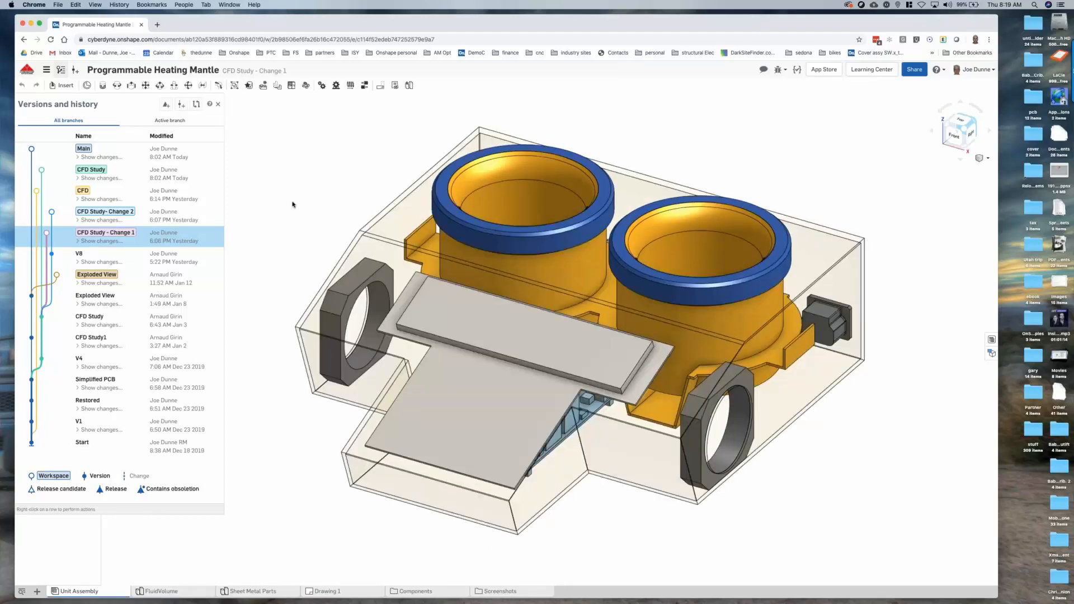
right_drag(307, 202, 300, 237)
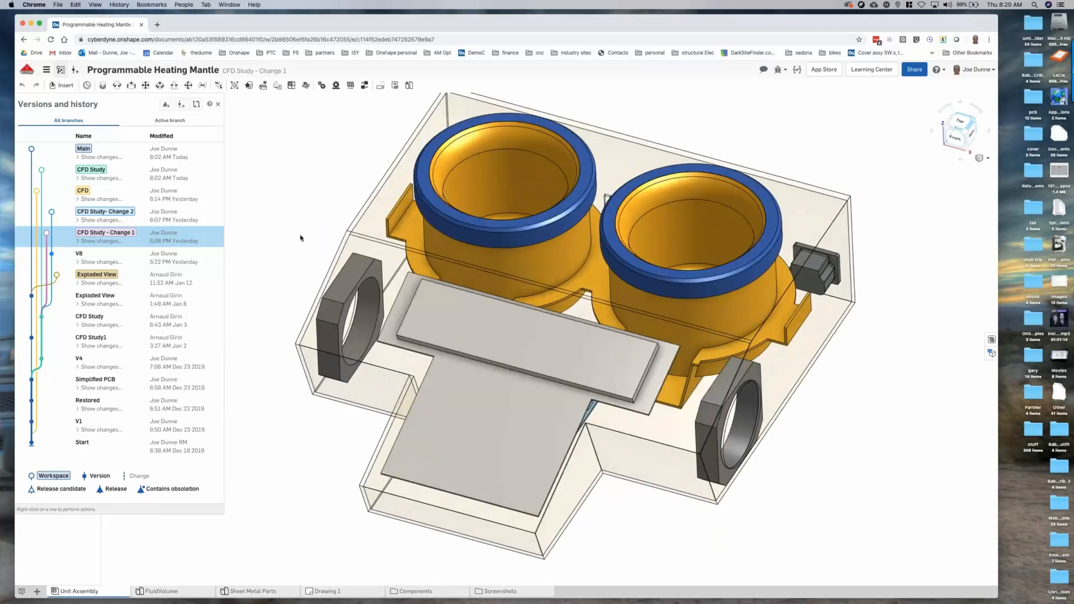
Compare the CFD Study - Change 1 workspace with CFD Study- Change 2 and show the Sheet Metal Parts comparison without the tab list.
right_click(106, 213)
click(139, 245)
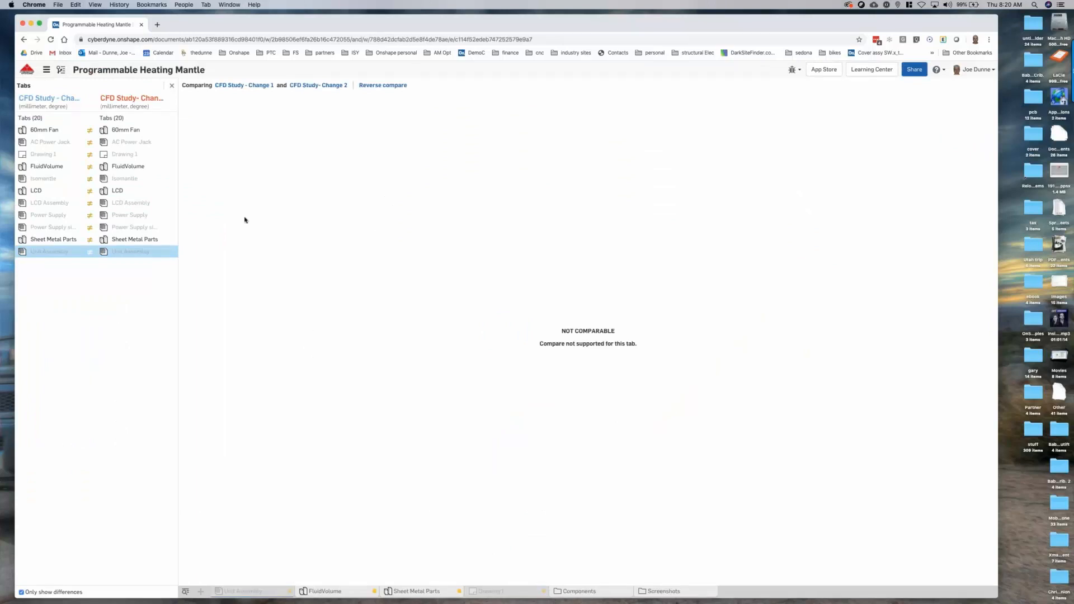
click(412, 592)
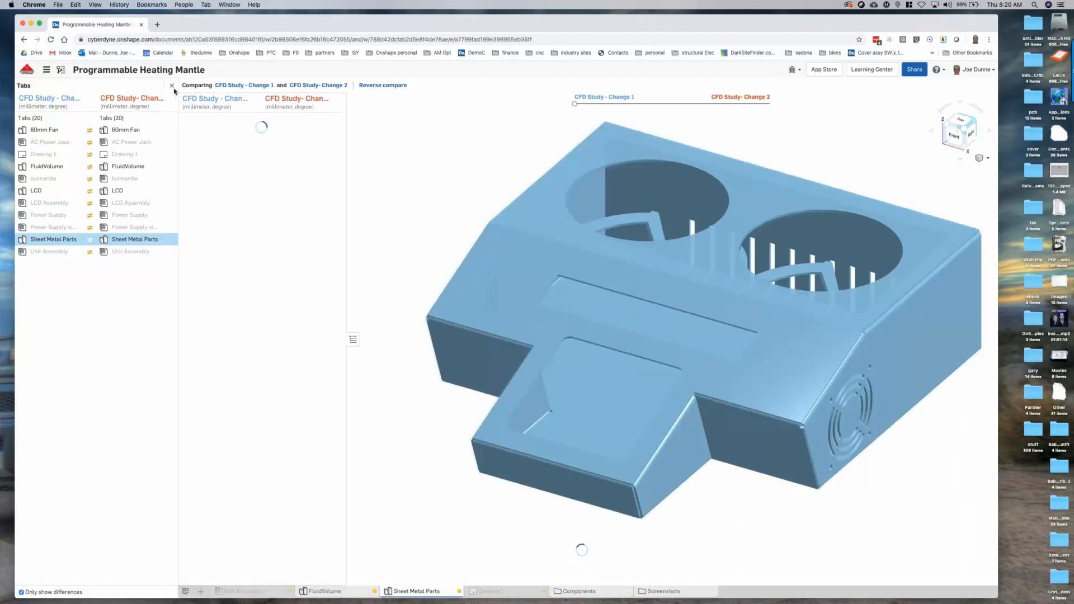
click(171, 86)
right_drag(354, 220, 362, 222)
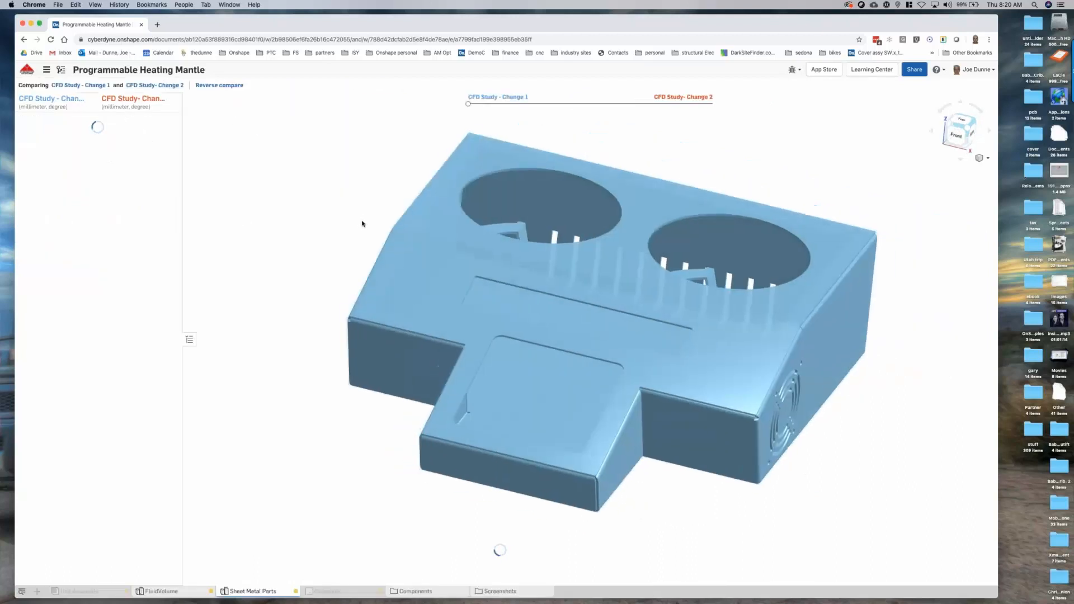
middle_drag(386, 224, 322, 236)
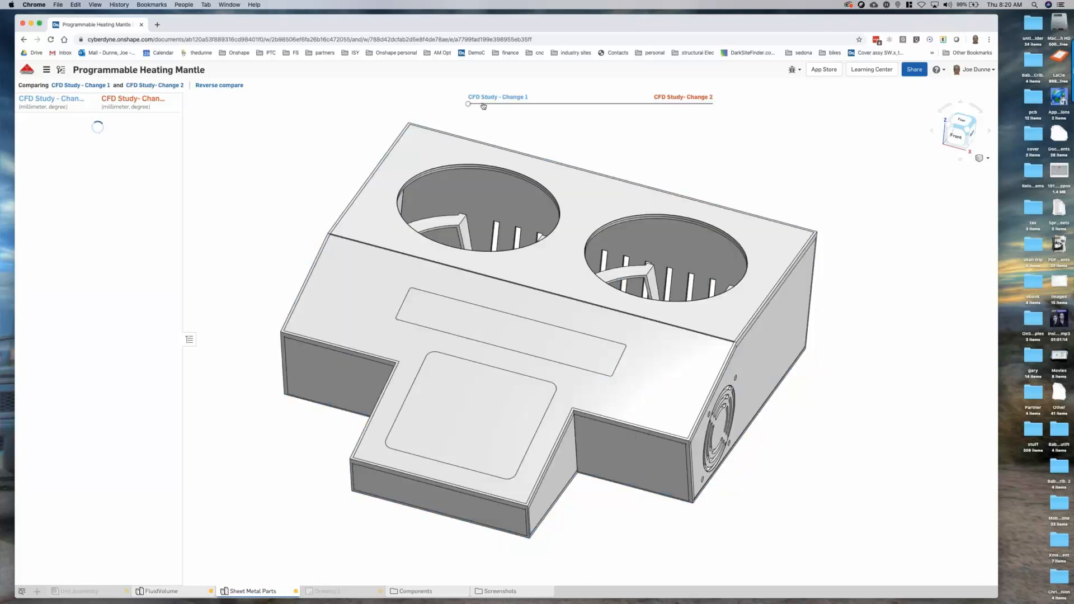
Blend the sheet metal comparison back and forth between Change 1 and Change 2, examining the geometry differences in the case and cradle.
drag(507, 106, 619, 108)
right_drag(655, 135, 640, 137)
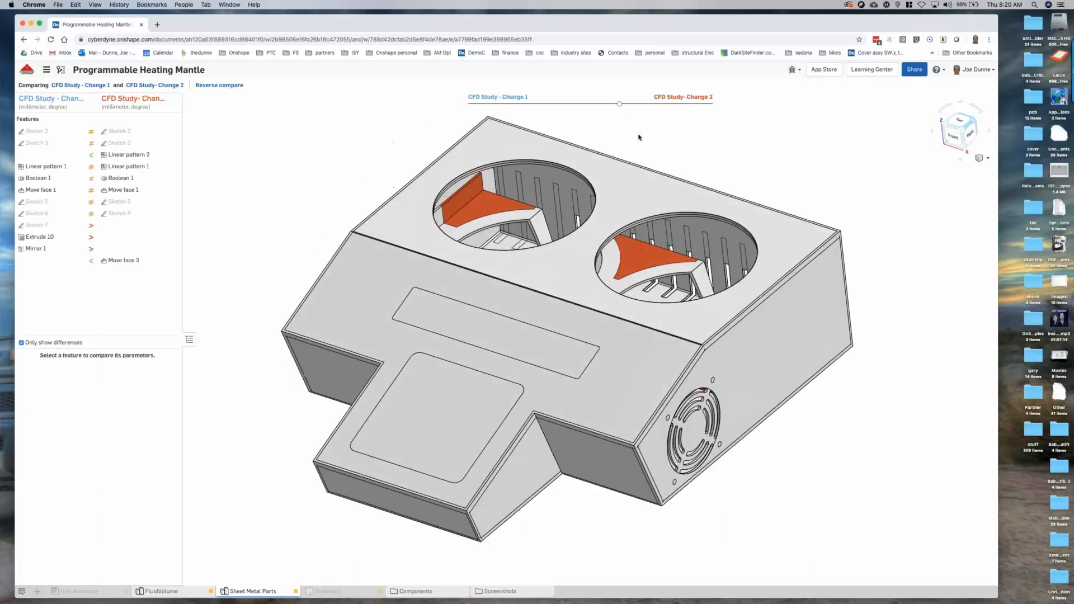
click(695, 104)
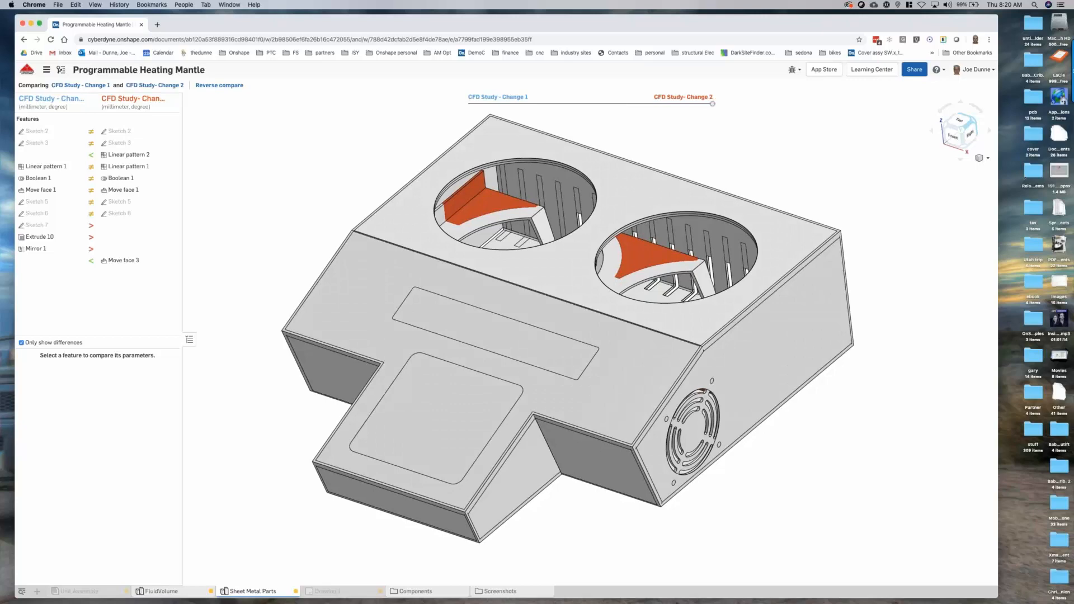
click(475, 104)
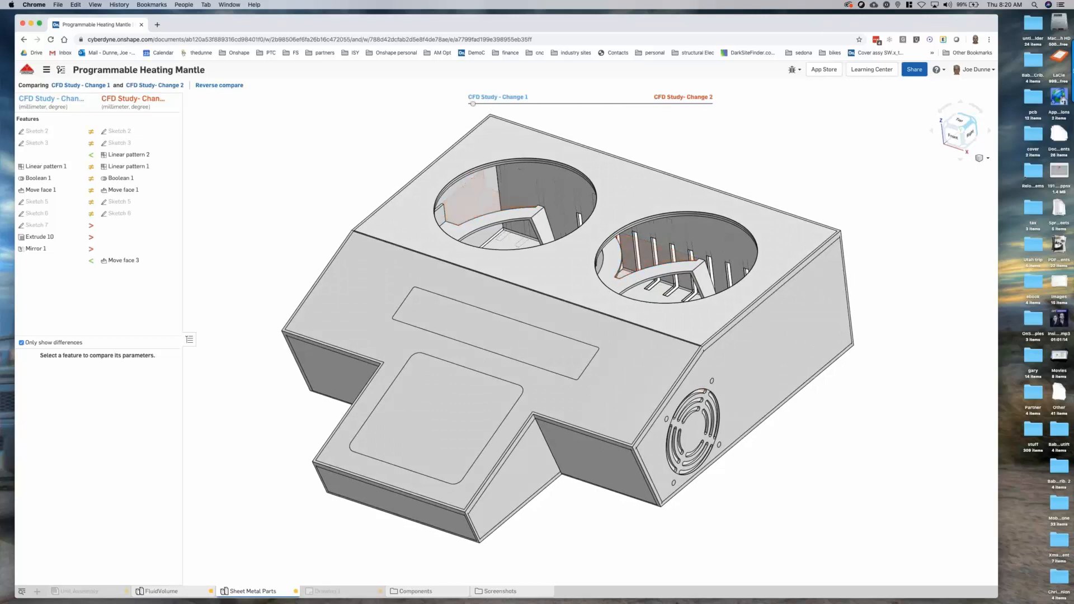
click(693, 104)
right_drag(684, 151, 339, 223)
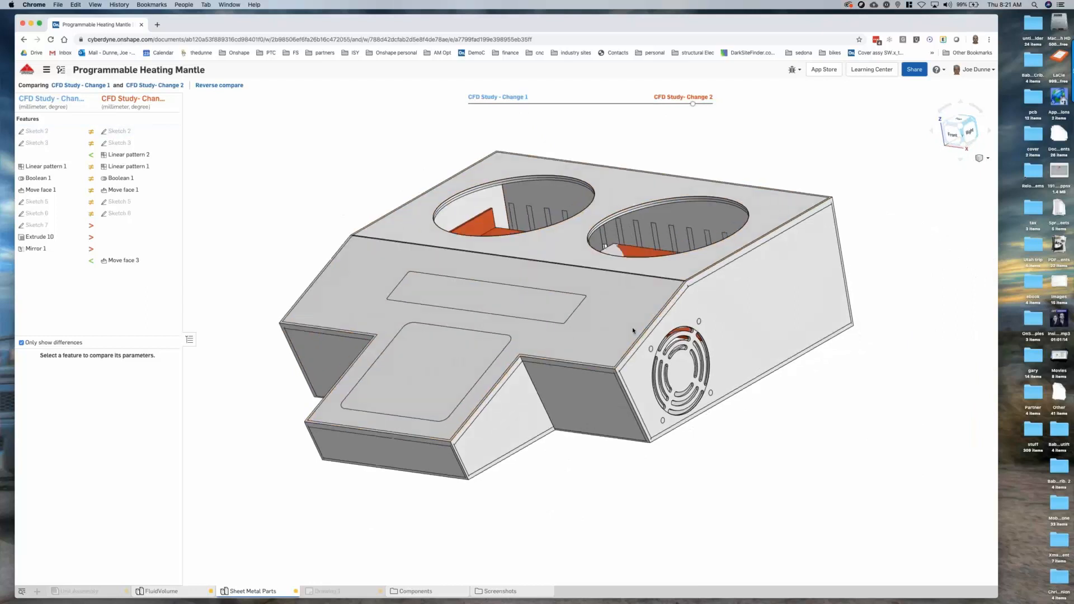
scroll(632, 330, up, 3)
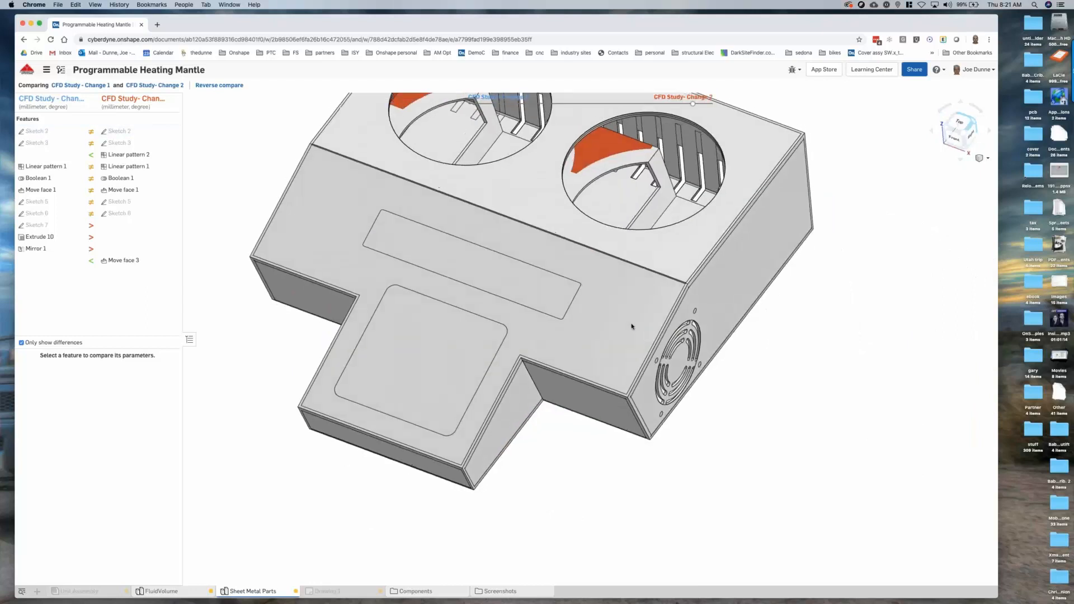
Inspect the differences in Sketch 2, Sketch 5 and Sketch 6 between the compared workspaces and open the version history.
click(77, 134)
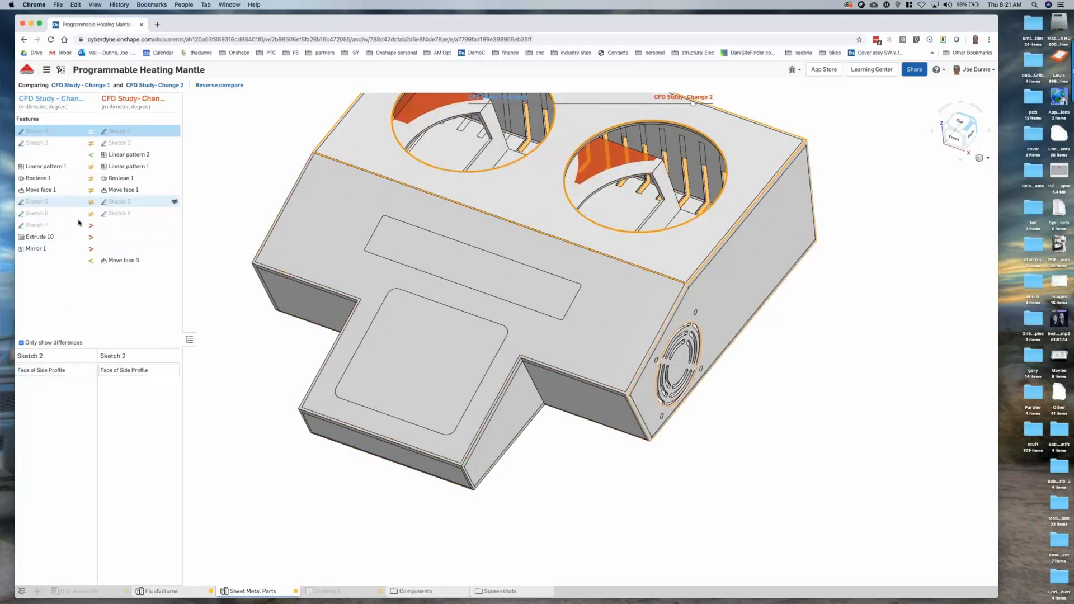
click(76, 201)
click(75, 214)
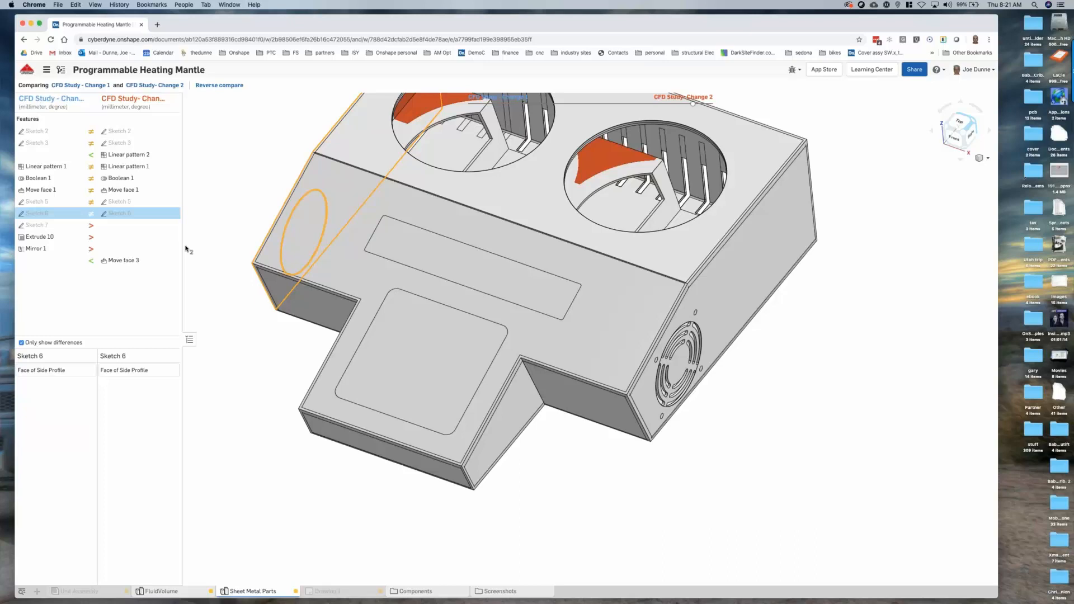
click(58, 70)
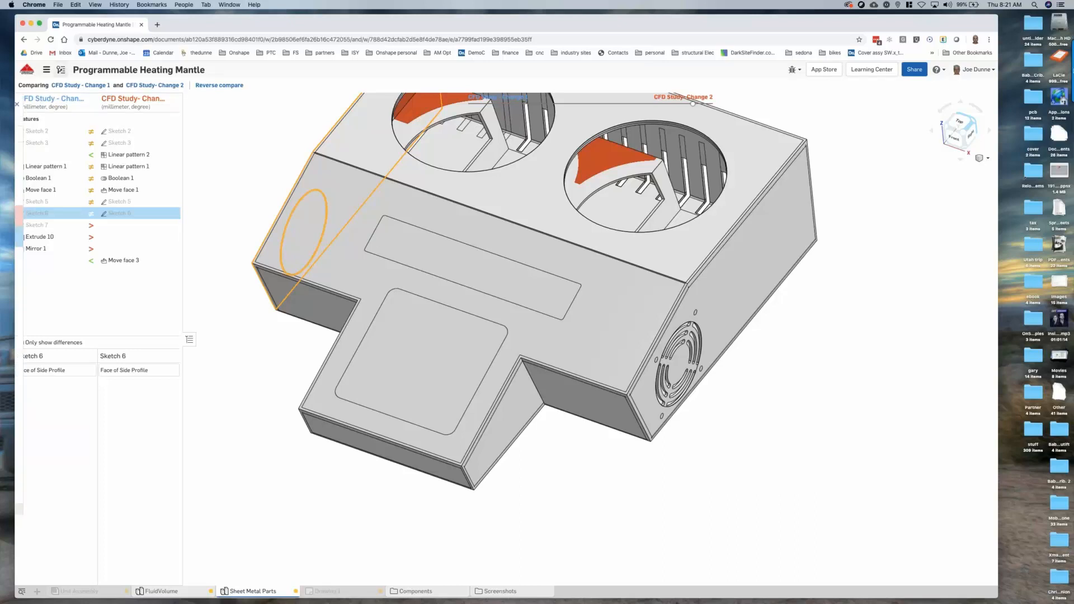
click(83, 153)
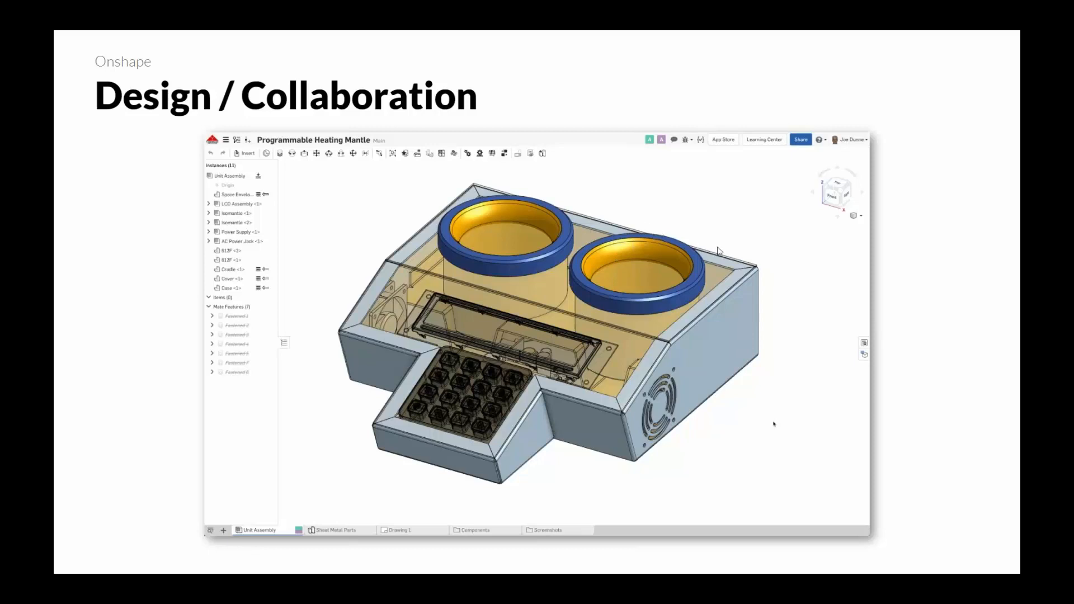
key(Right)
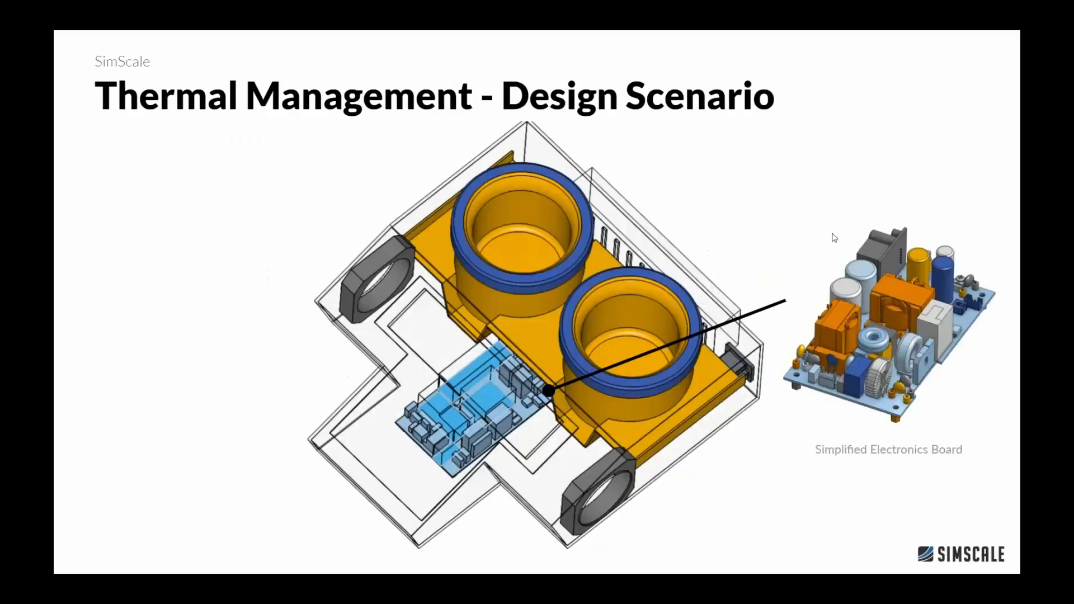
key(Right)
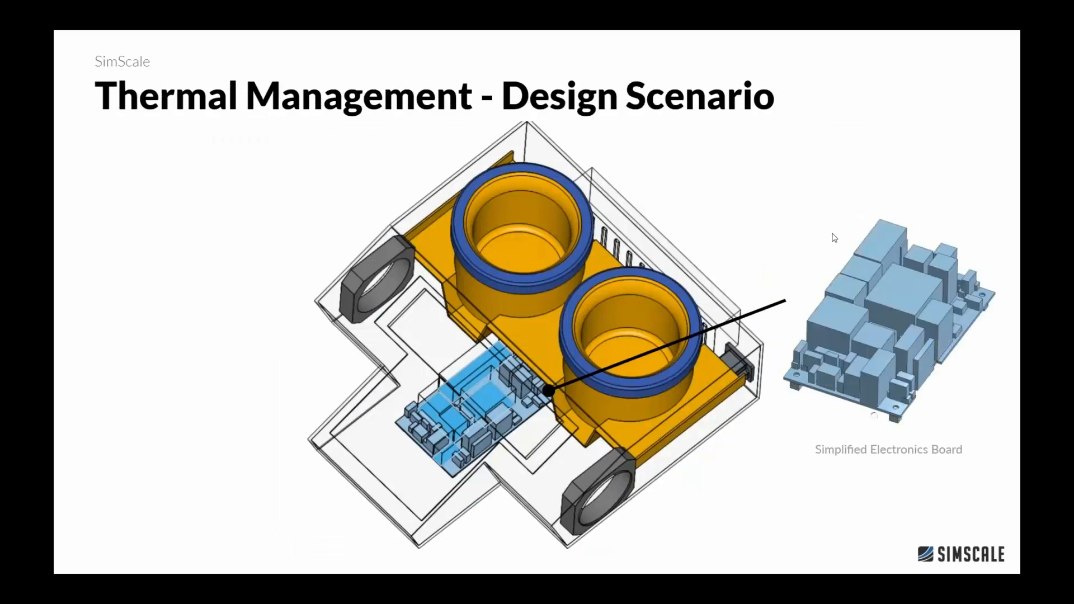
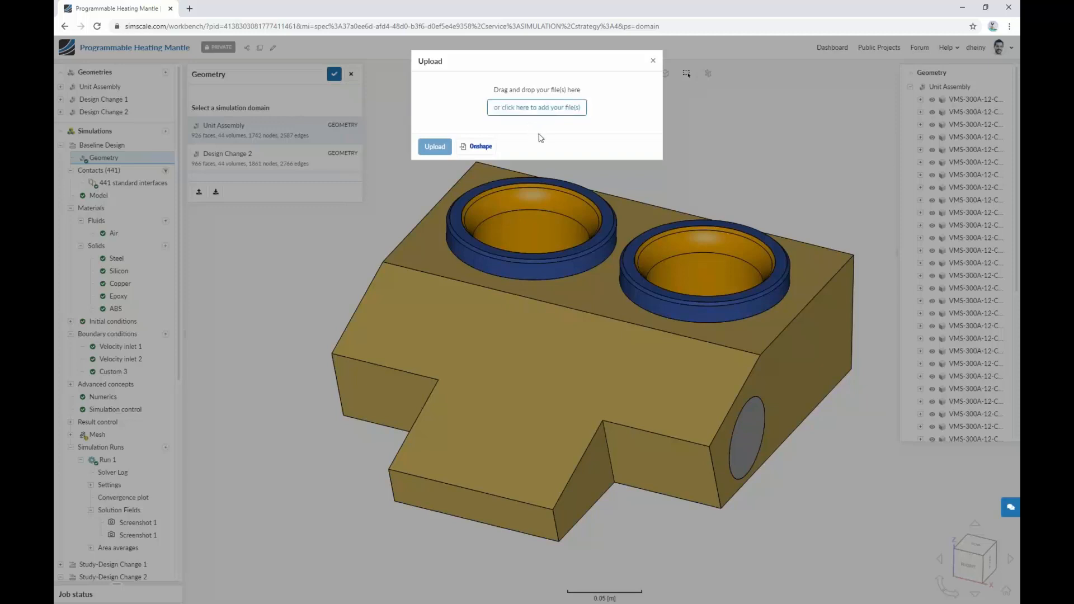
In SimScale, open the Onshape sign-in window for uploading geometry and close it without signing in.
click(480, 147)
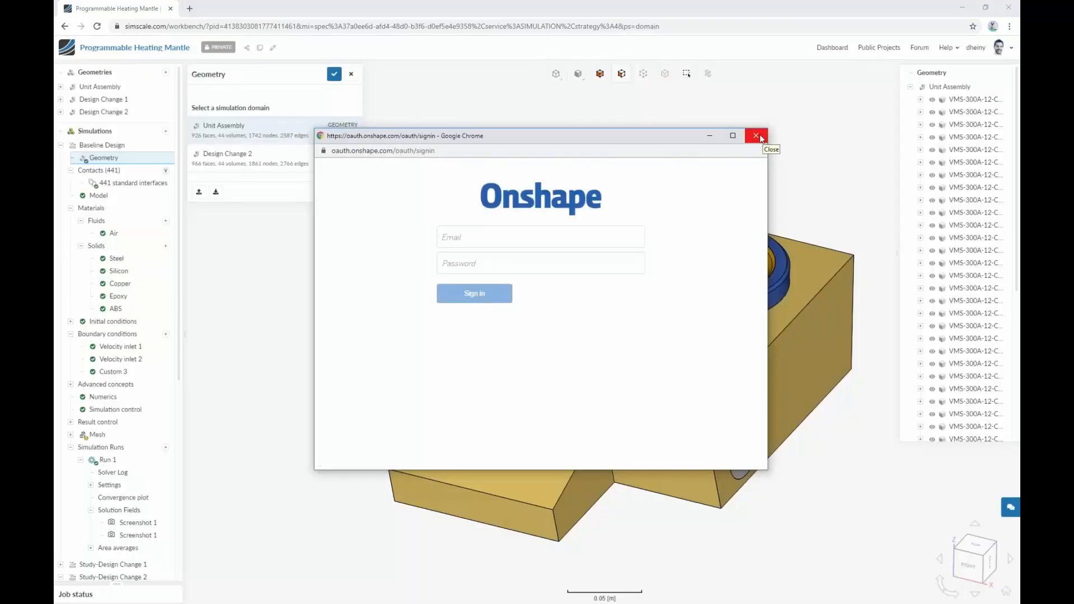
click(755, 136)
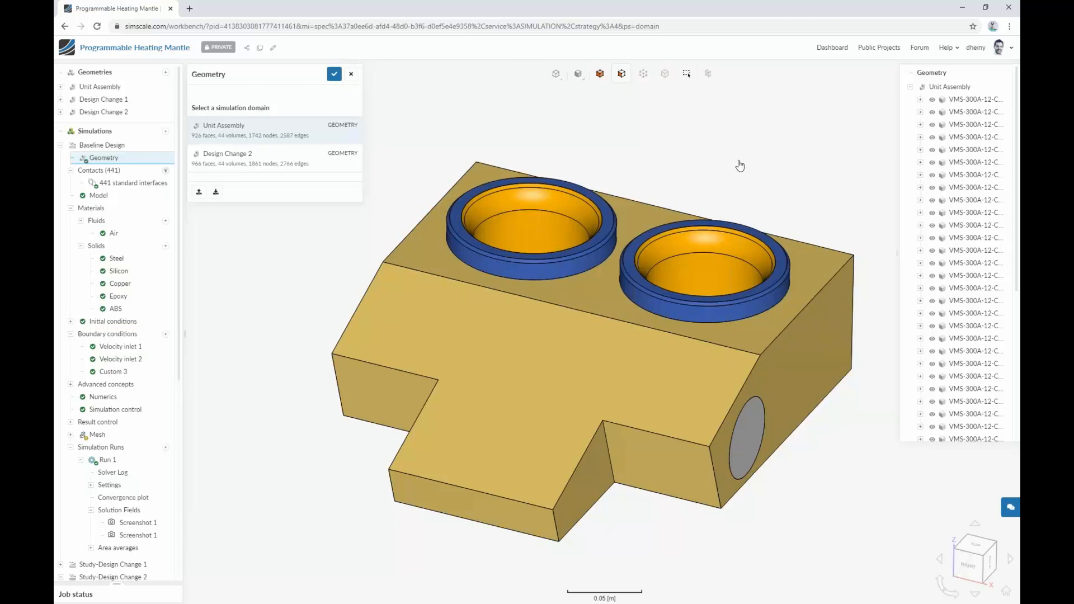
Hide the Space Envelope, the outer case and the PCB so the internal electronics, fans and mantles can be examined.
drag(739, 166, 738, 174)
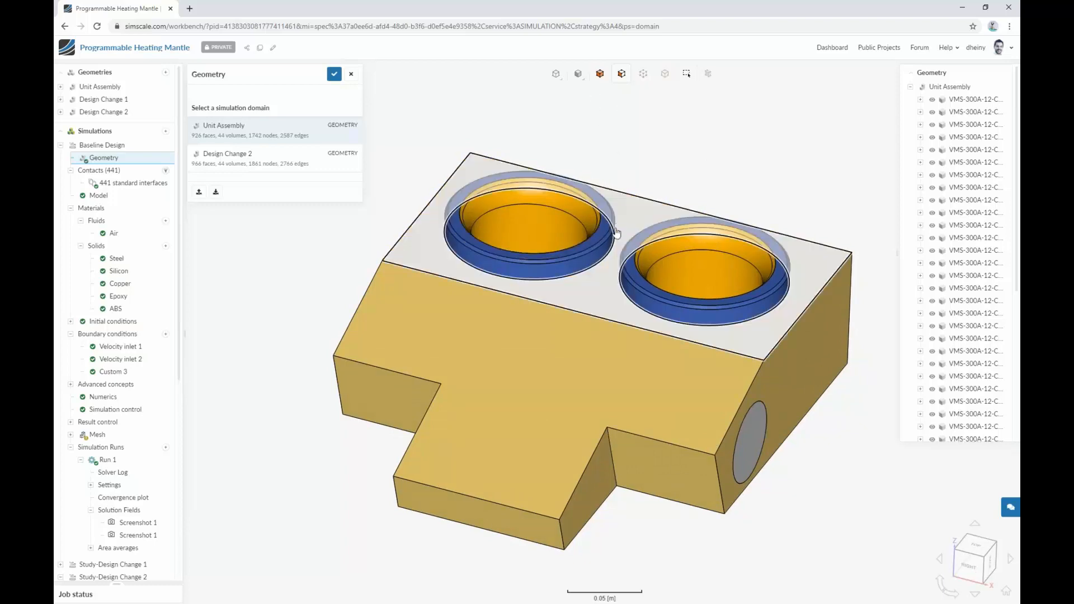
right_click(642, 215)
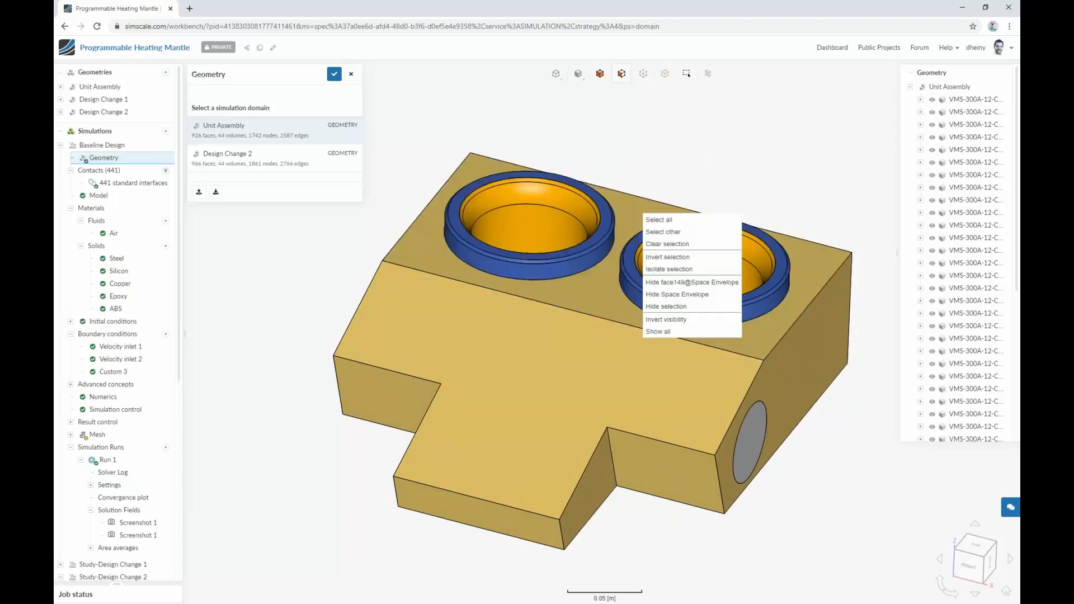
click(678, 296)
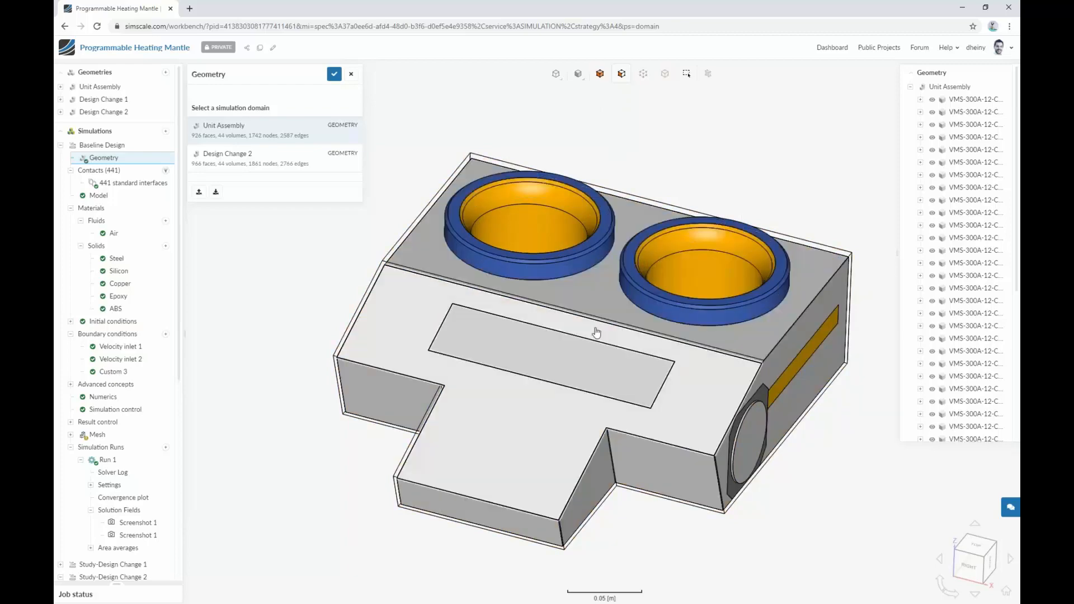
right_click(594, 326)
click(620, 406)
right_click(559, 357)
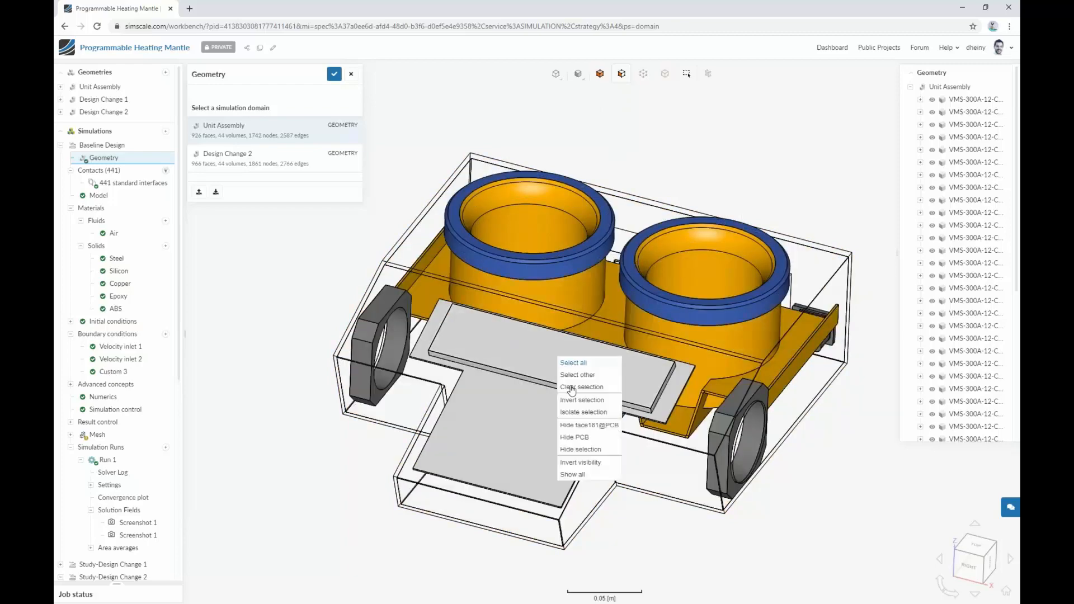
click(580, 438)
mouse_move(638, 431)
mouse_down()
mouse_move(632, 447)
mouse_move(623, 430)
mouse_up()
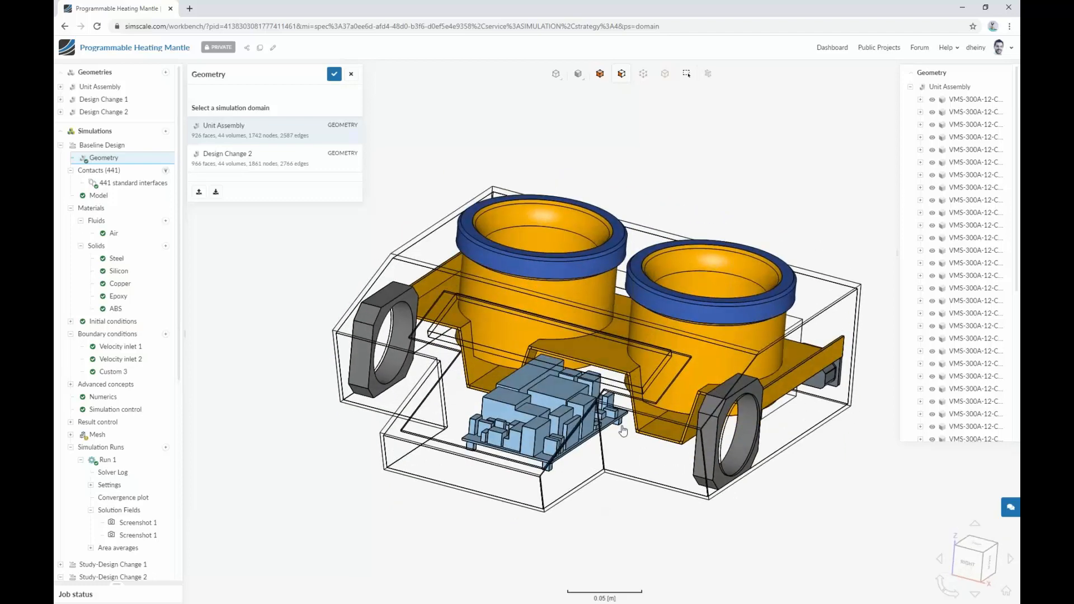
scroll(609, 440, up, 3)
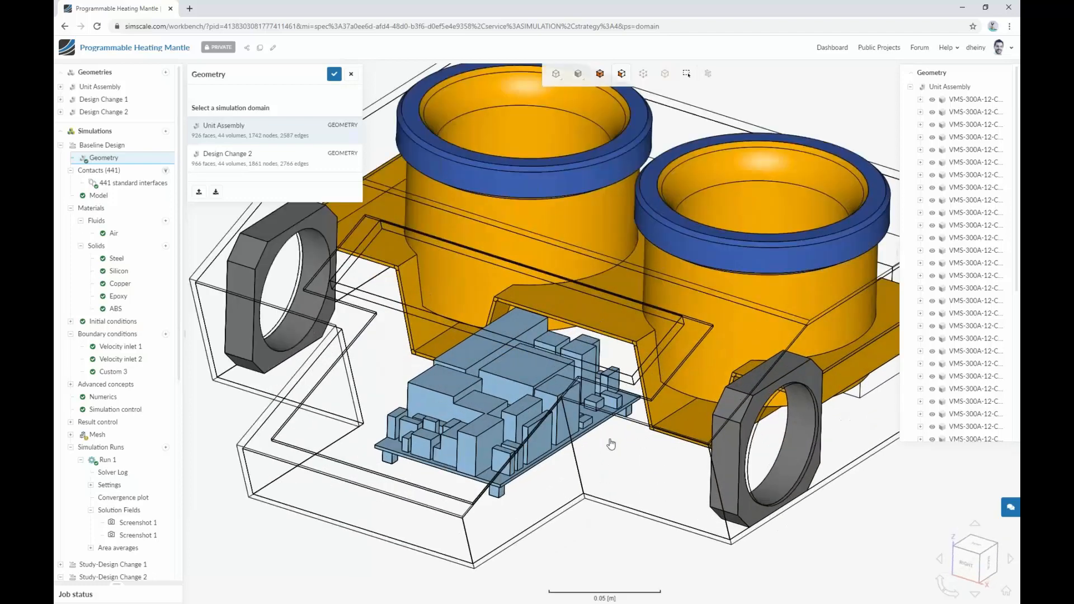
scroll(604, 442, down, 2)
mouse_move(603, 444)
mouse_down()
mouse_move(593, 441)
mouse_move(591, 460)
mouse_up()
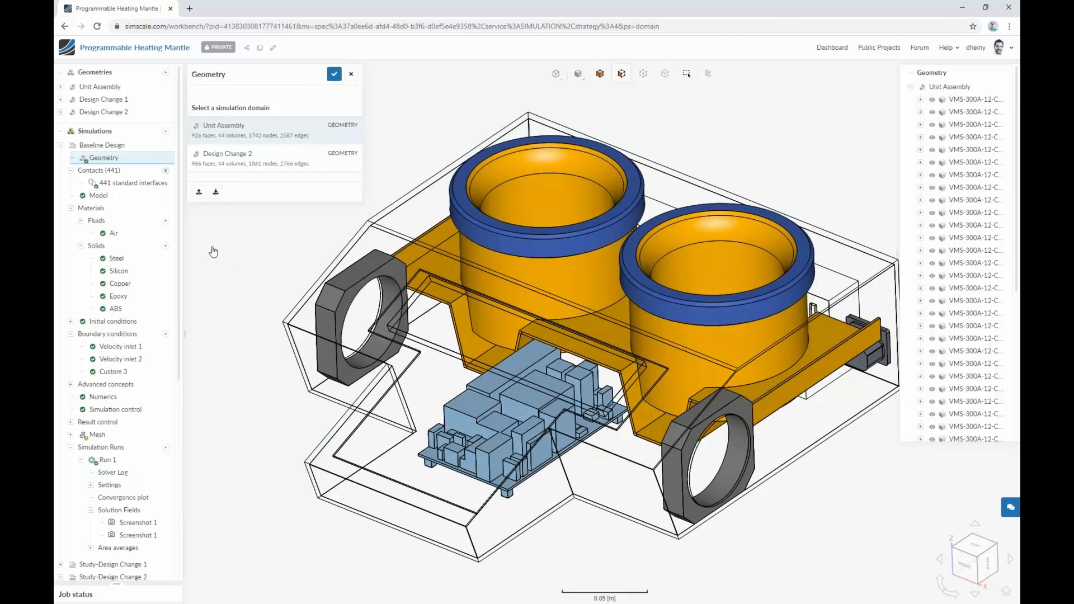
Collapse the Baseline Design's solid materials and examine the electronics board, fans and cradle from several angles.
click(81, 246)
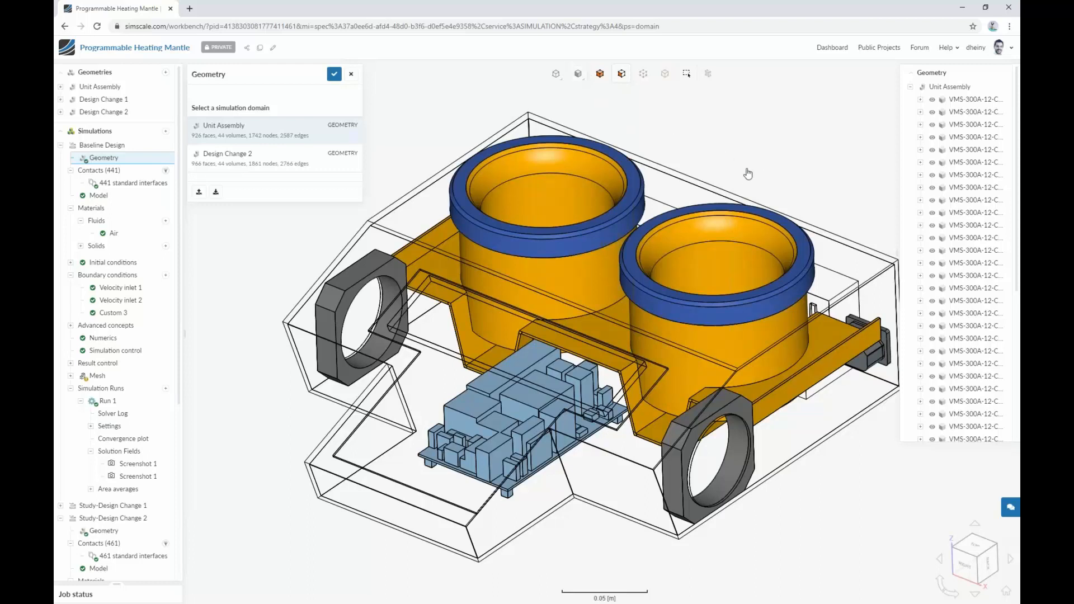
mouse_move(747, 174)
mouse_down()
mouse_move(778, 145)
mouse_move(744, 166)
mouse_up()
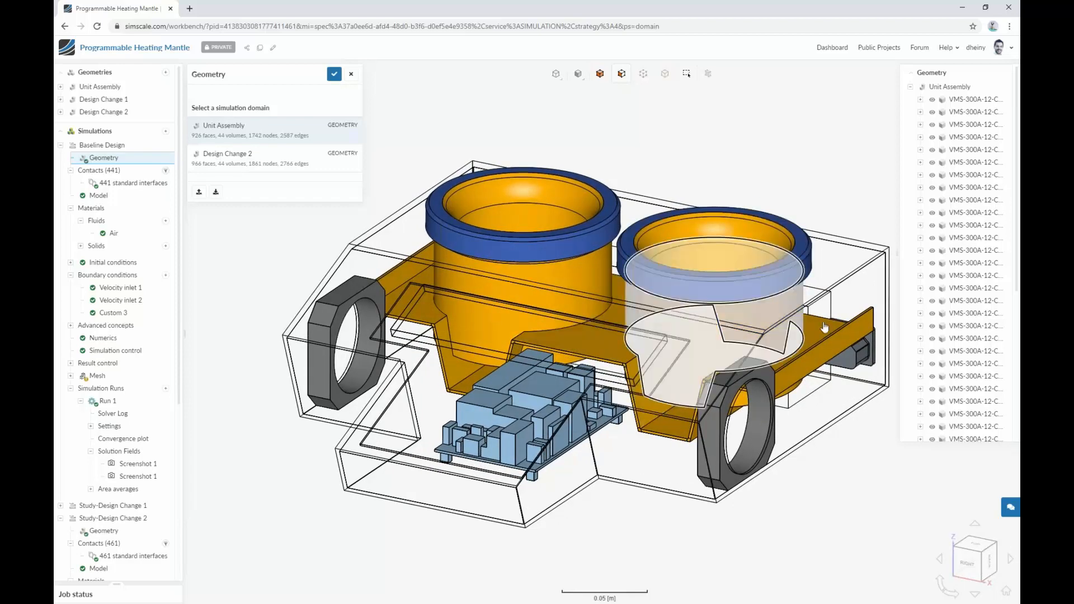
drag(643, 358, 664, 349)
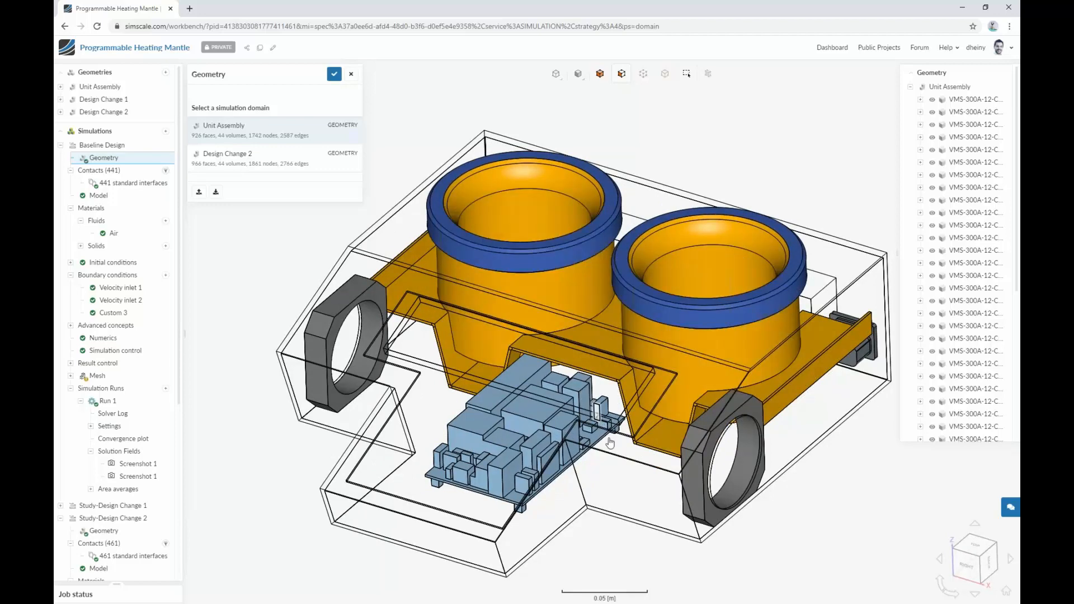
drag(610, 443, 665, 468)
scroll(619, 336, down, 2)
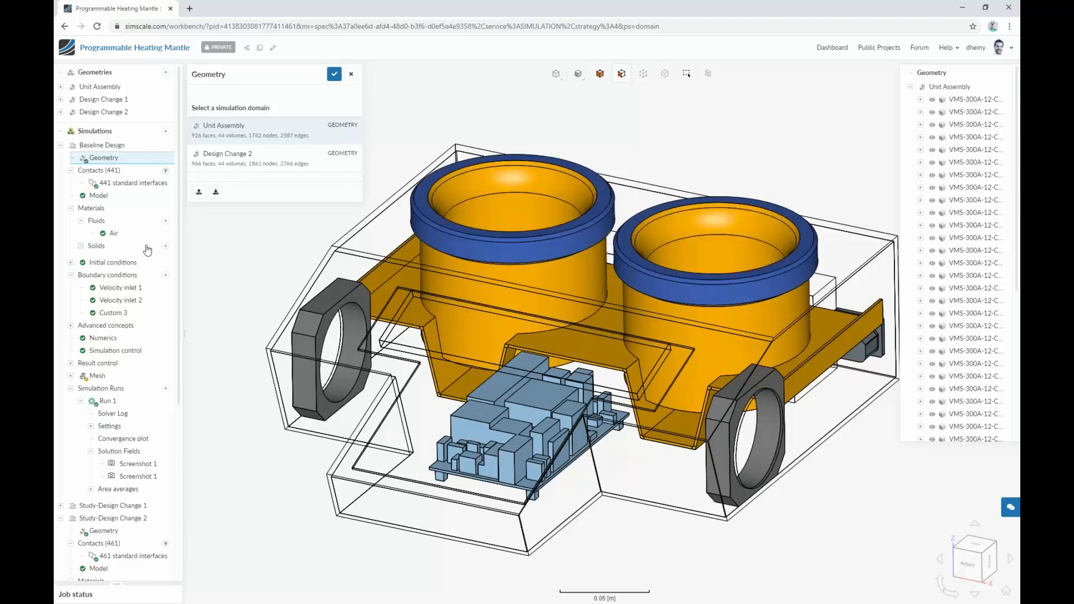
Collapse the materials, expand the power sources under Advanced concepts and inspect Absolute power source 1 on the electronics board.
click(71, 209)
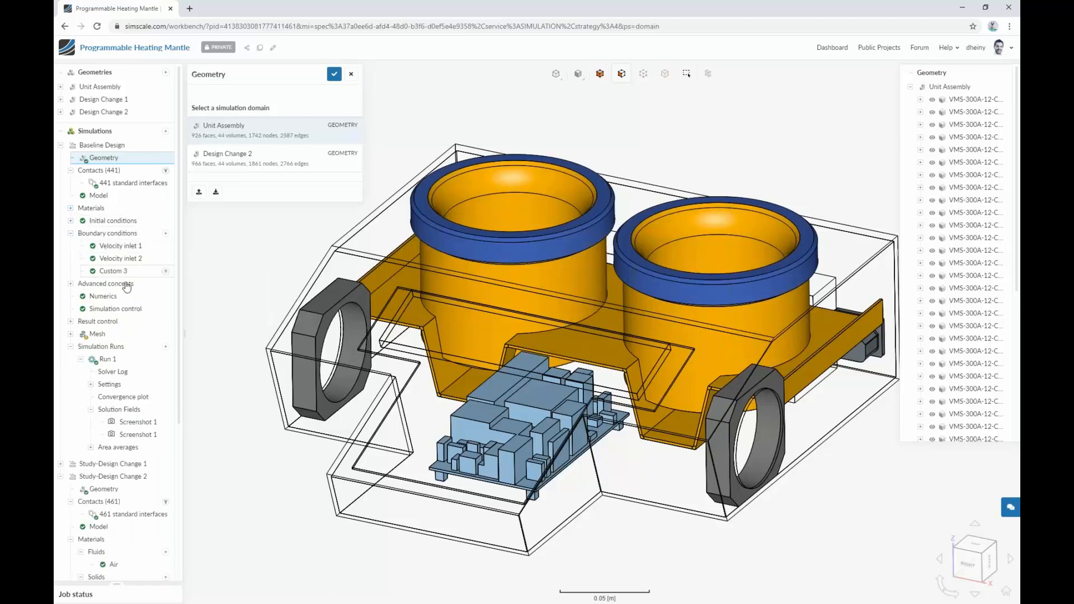
click(101, 284)
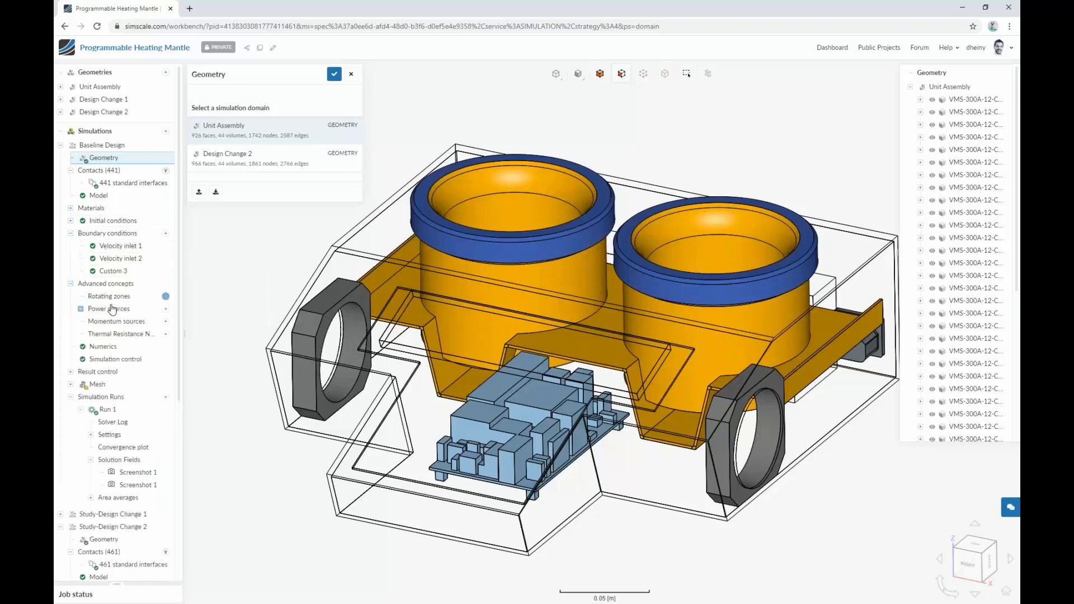
click(112, 310)
click(136, 321)
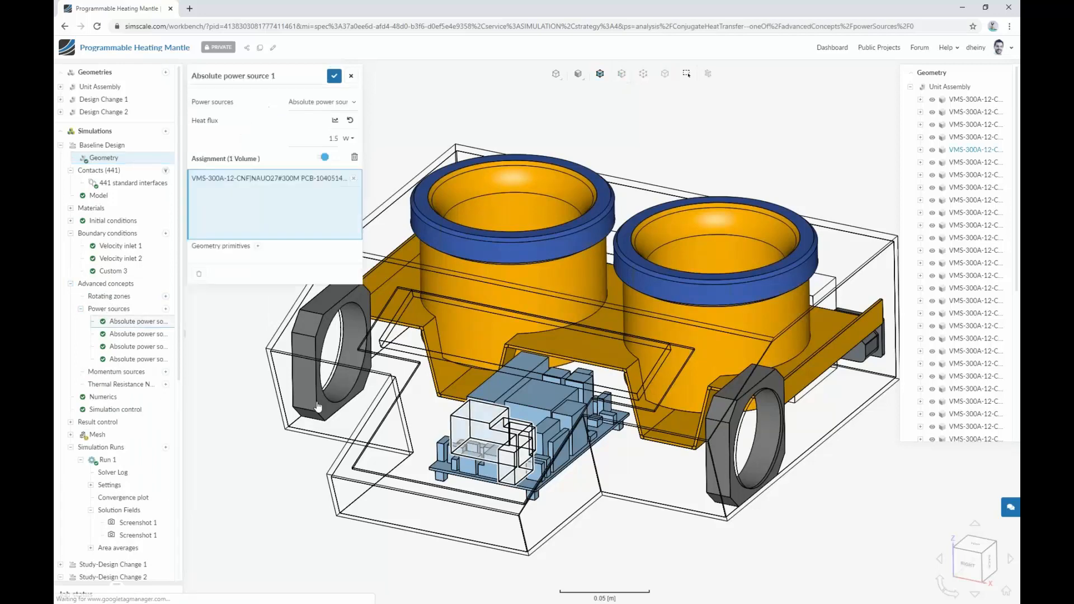
drag(293, 459, 292, 546)
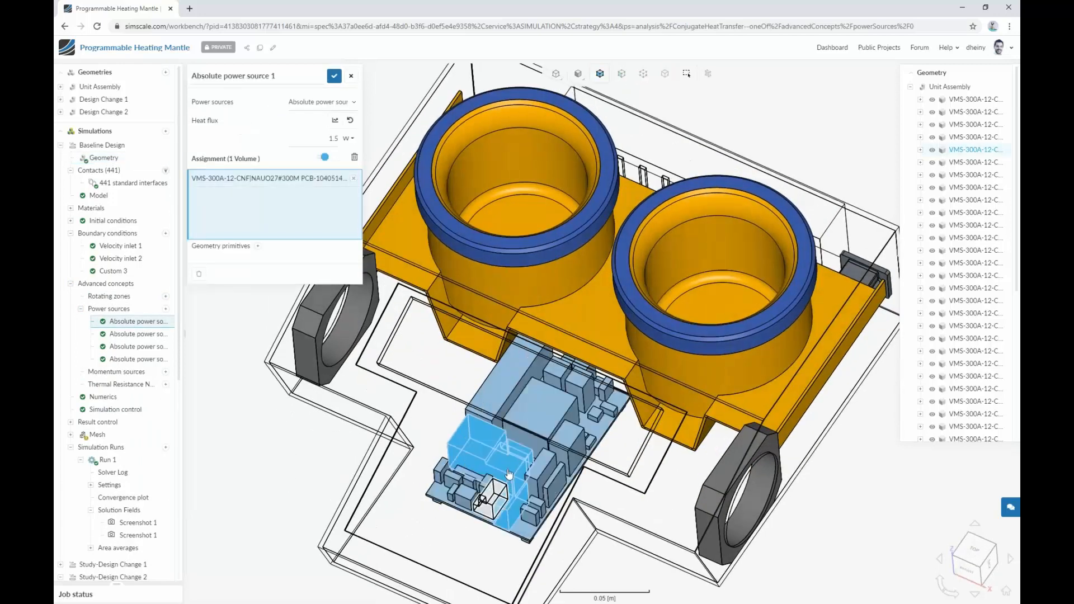
Inspect the heat flux and assigned volumes of Absolute power sources 2, 3 and 4.
click(135, 334)
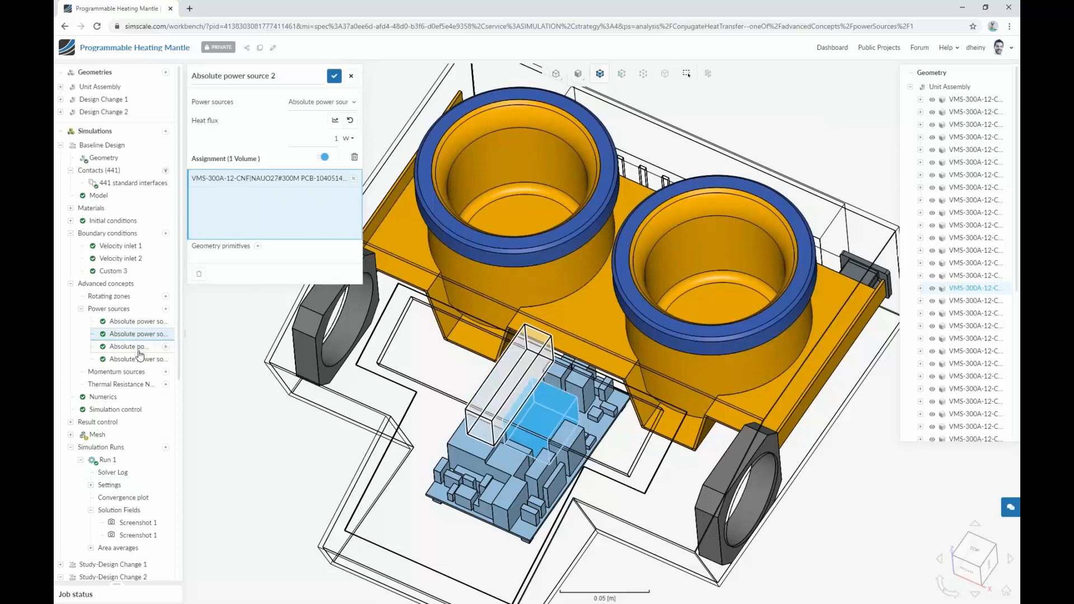
click(139, 347)
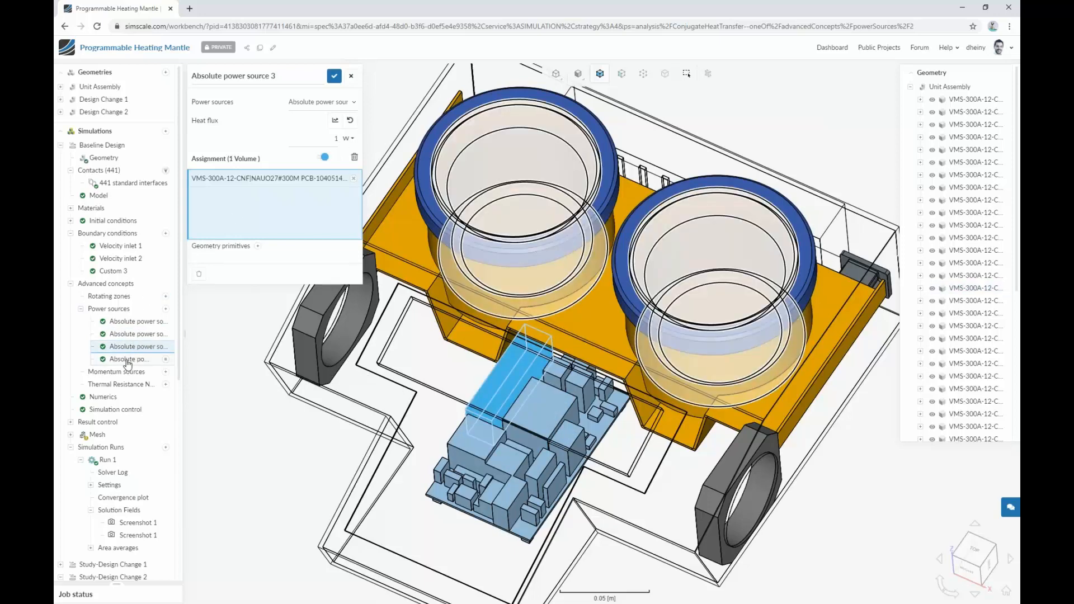
click(128, 361)
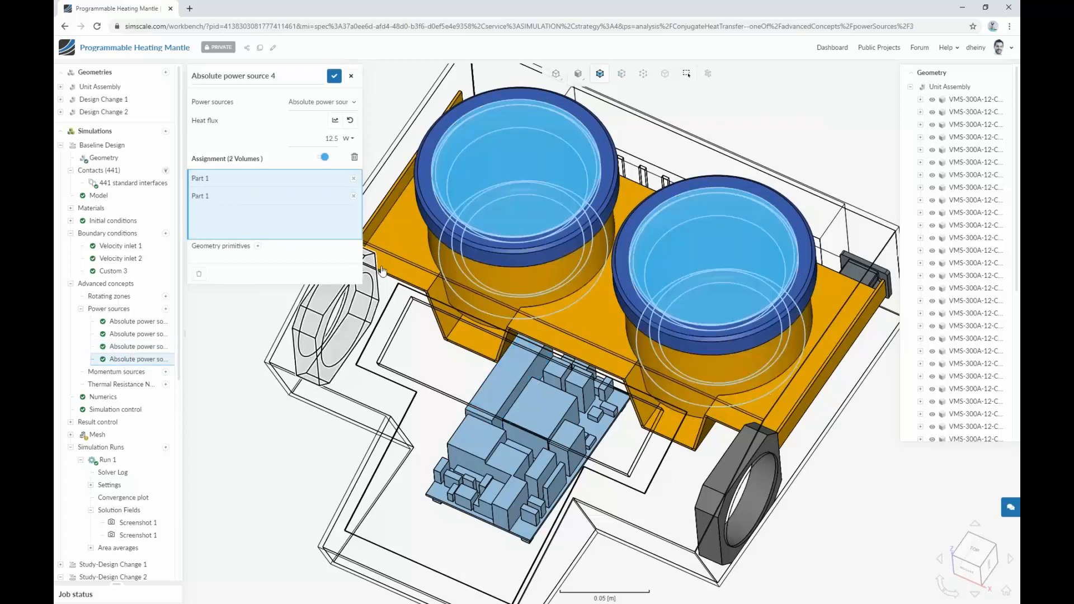
drag(746, 134, 744, 108)
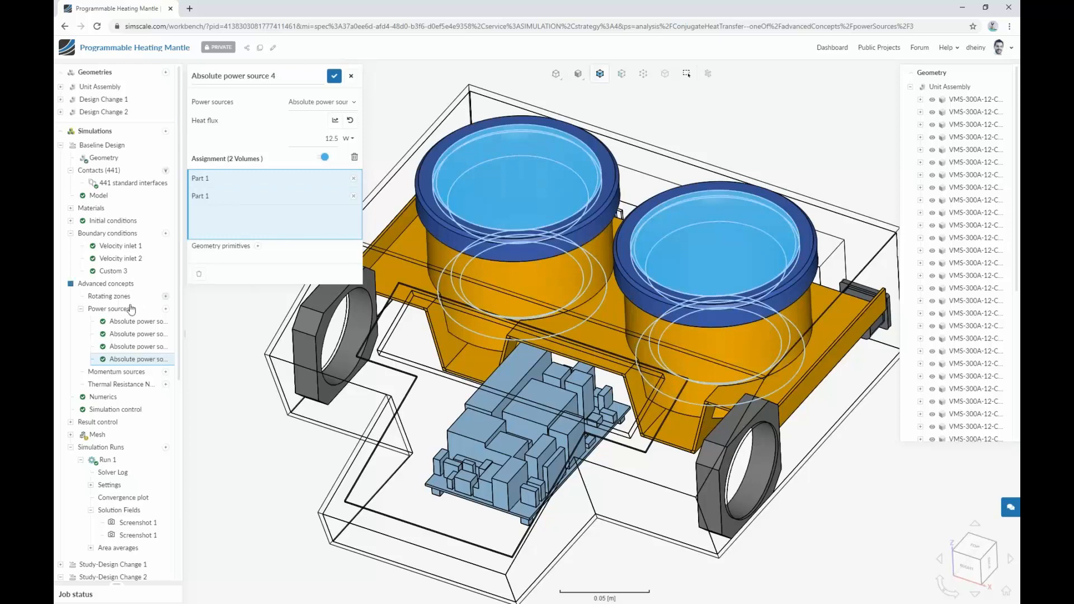
Inspect the settings and assigned fan face of the Velocity inlet 1 boundary condition, then close it without changes.
click(120, 246)
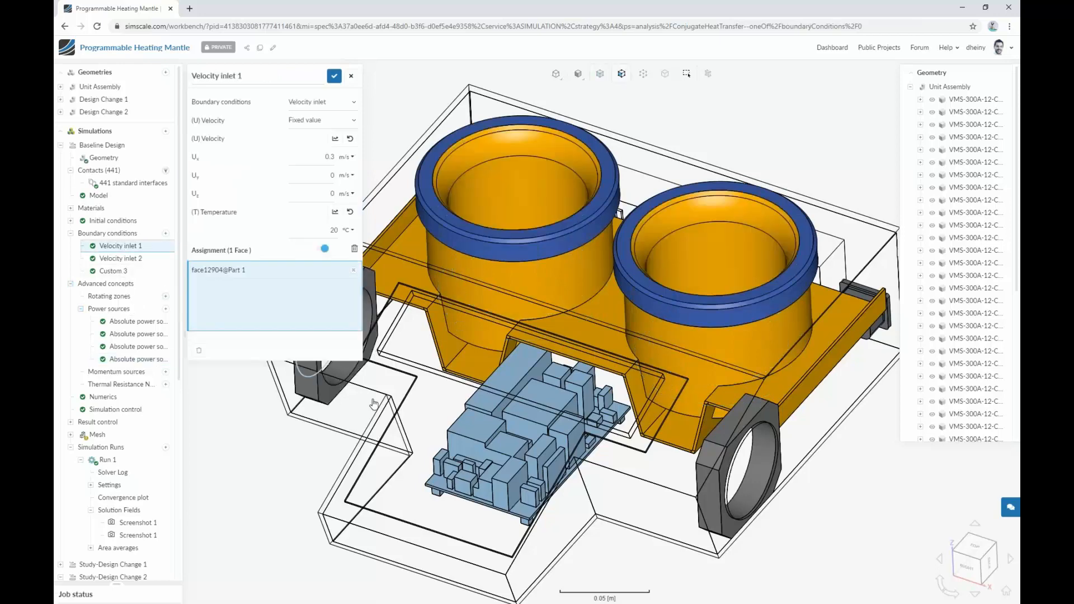
scroll(460, 396, down, 5)
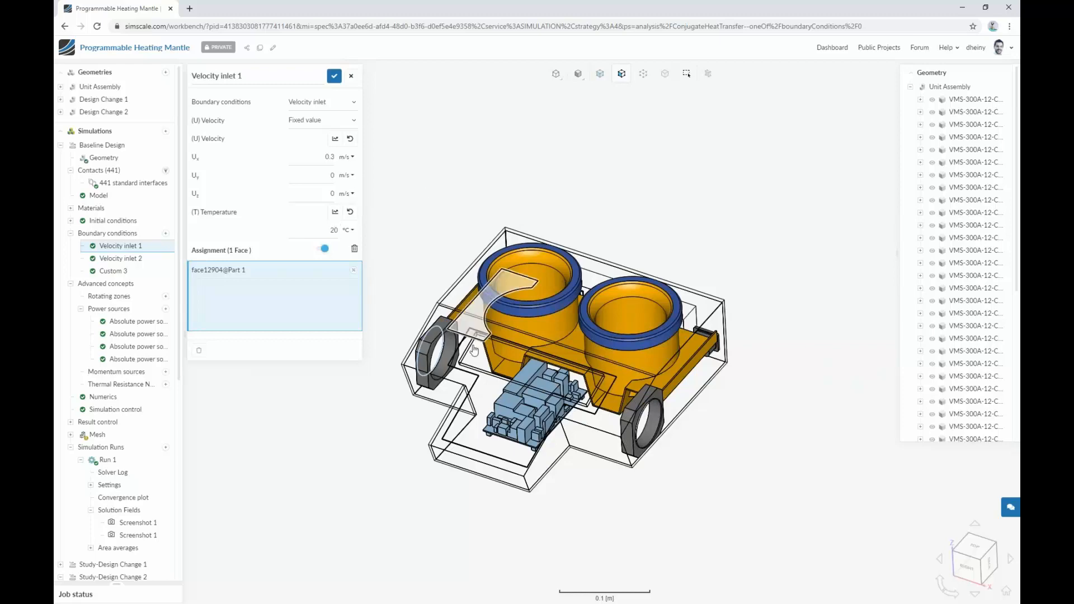
scroll(509, 391, up, 3)
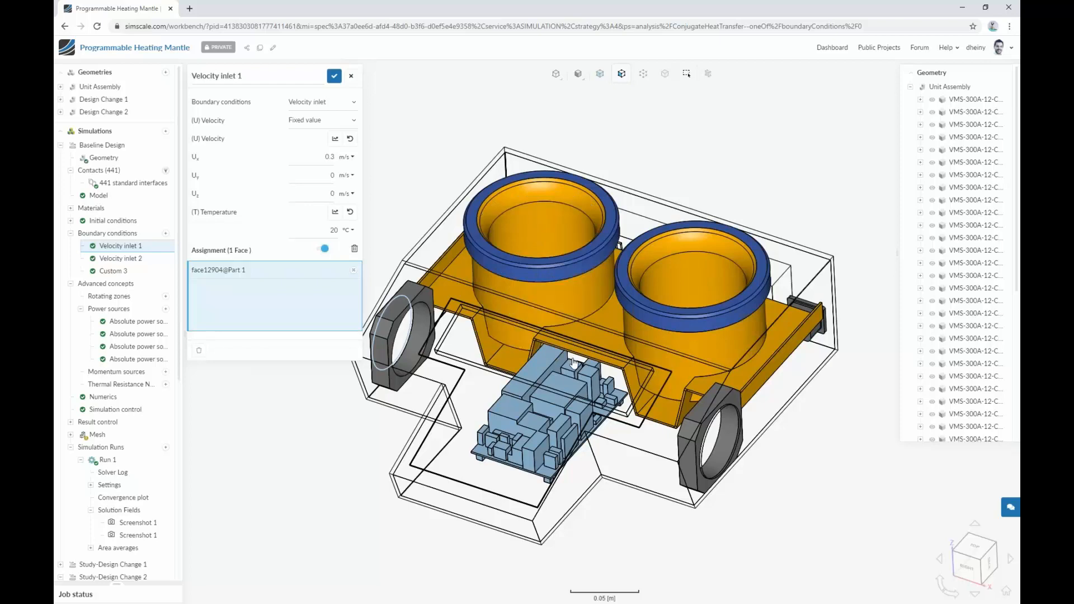
scroll(536, 308, up, 1)
click(350, 76)
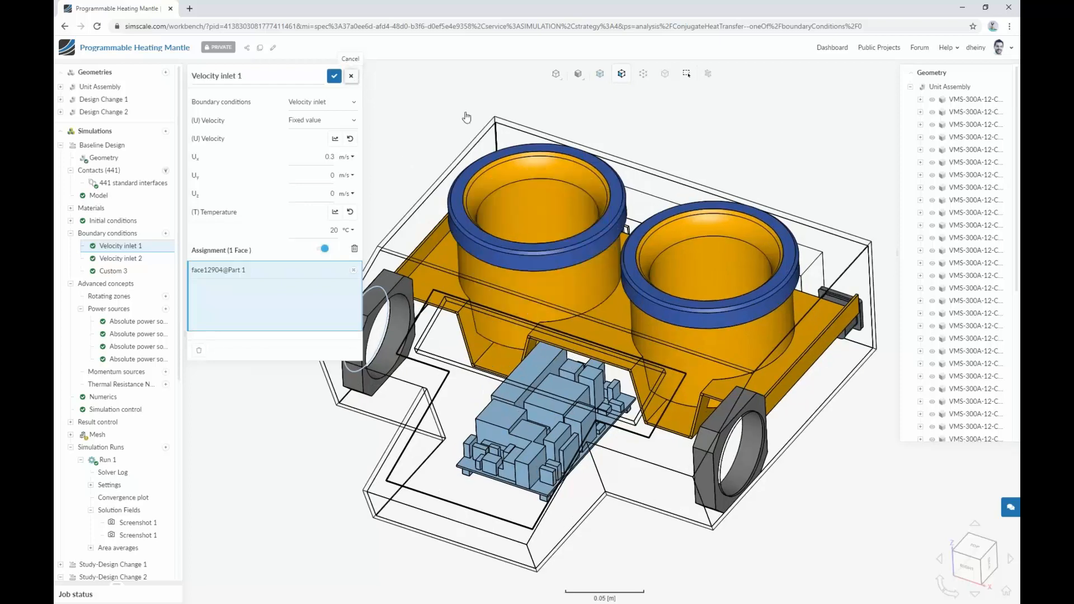
Open the Custom 3 boundary condition and examine its settings and assigned faces around the rear vents.
drag(820, 169, 576, 215)
click(131, 271)
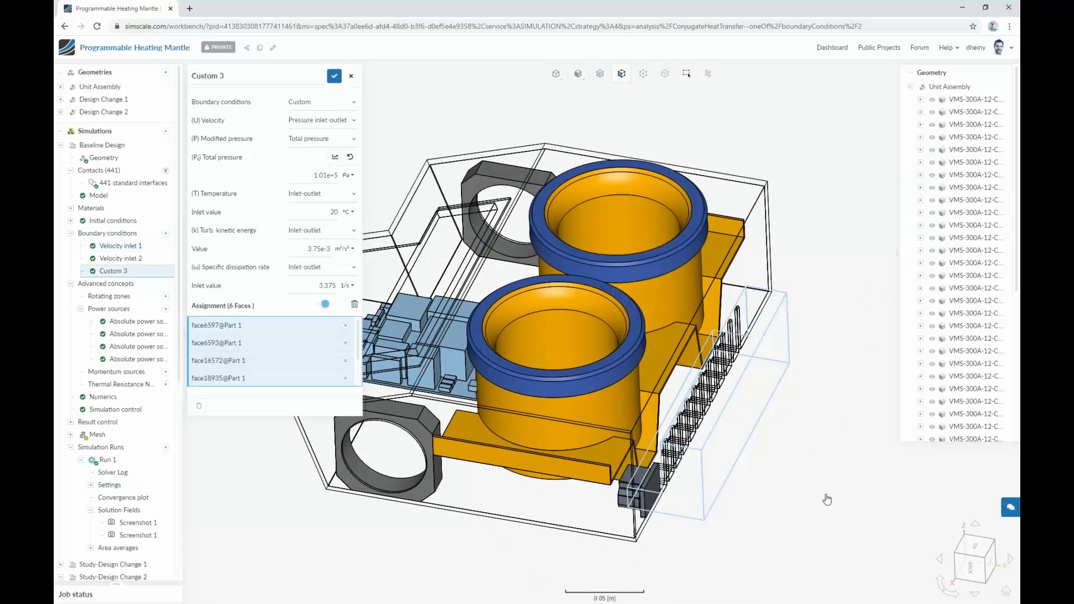
drag(758, 445, 547, 325)
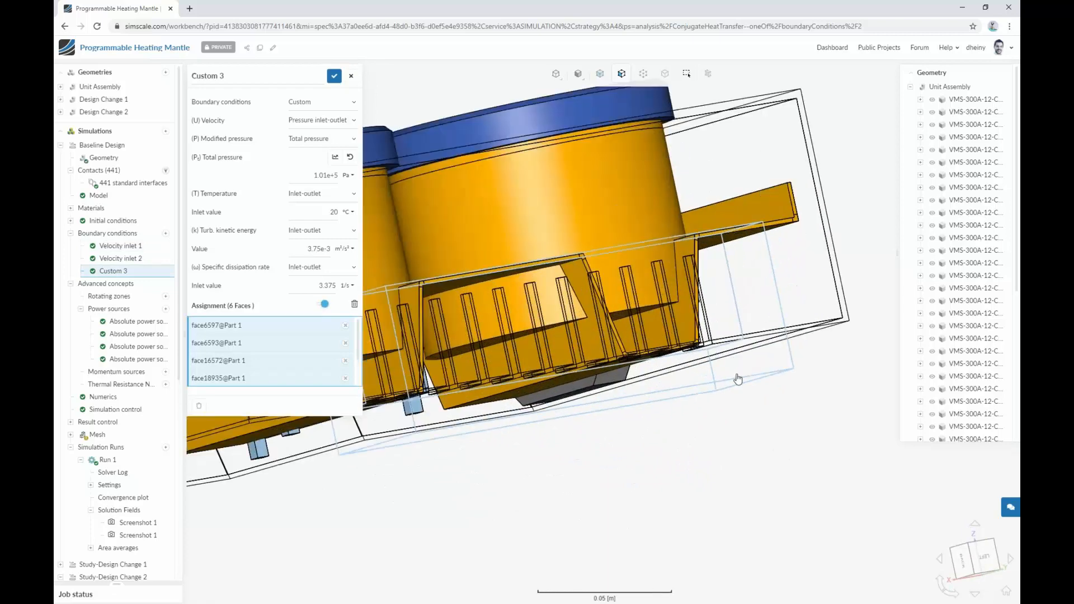
scroll(744, 334, up, 3)
scroll(772, 447, down, 5)
drag(772, 447, 728, 356)
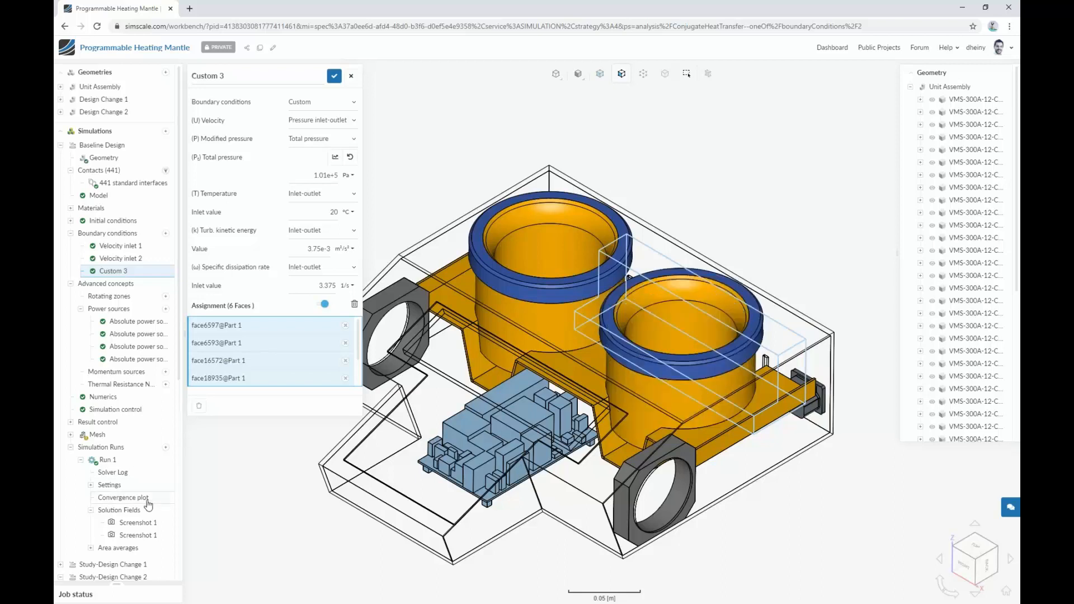
Open the solution fields of the baseline design's Run 1, expand the cutting planes and hide Cutting Plane 1.
click(132, 510)
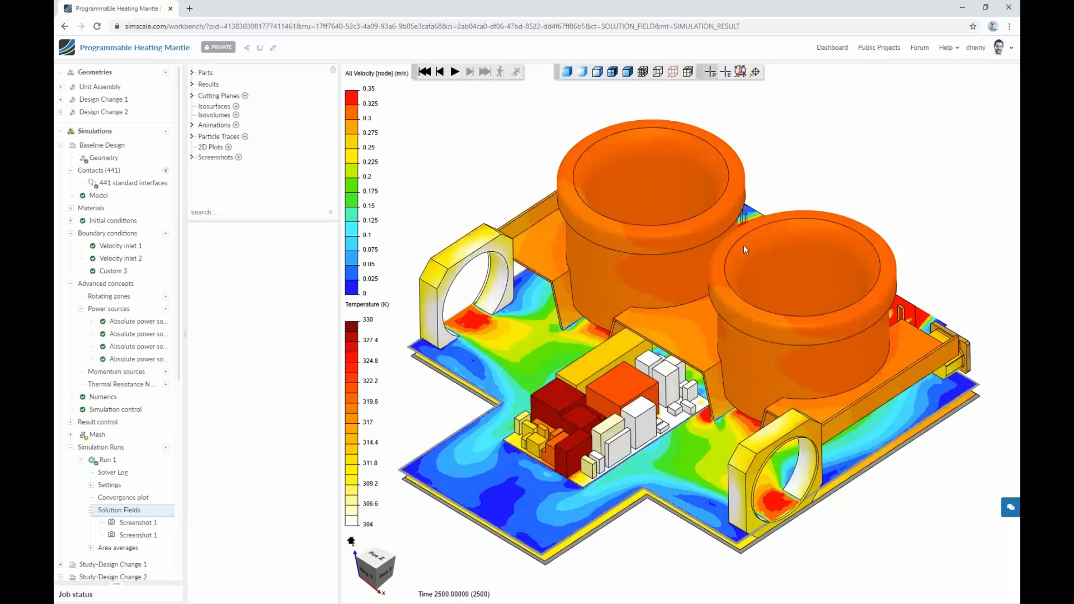
click(200, 98)
click(211, 107)
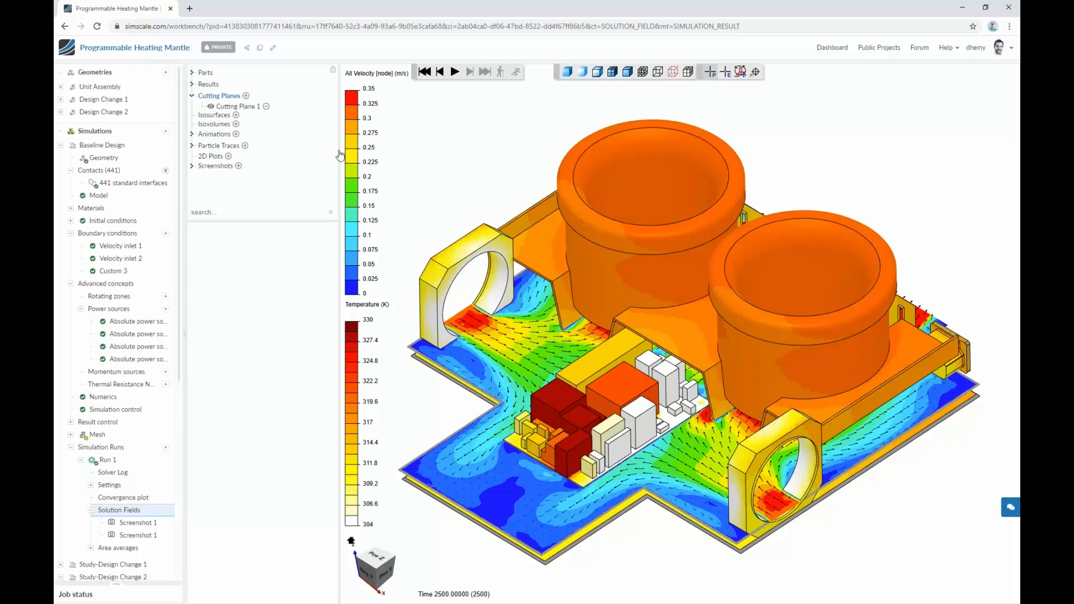
drag(445, 234, 506, 235)
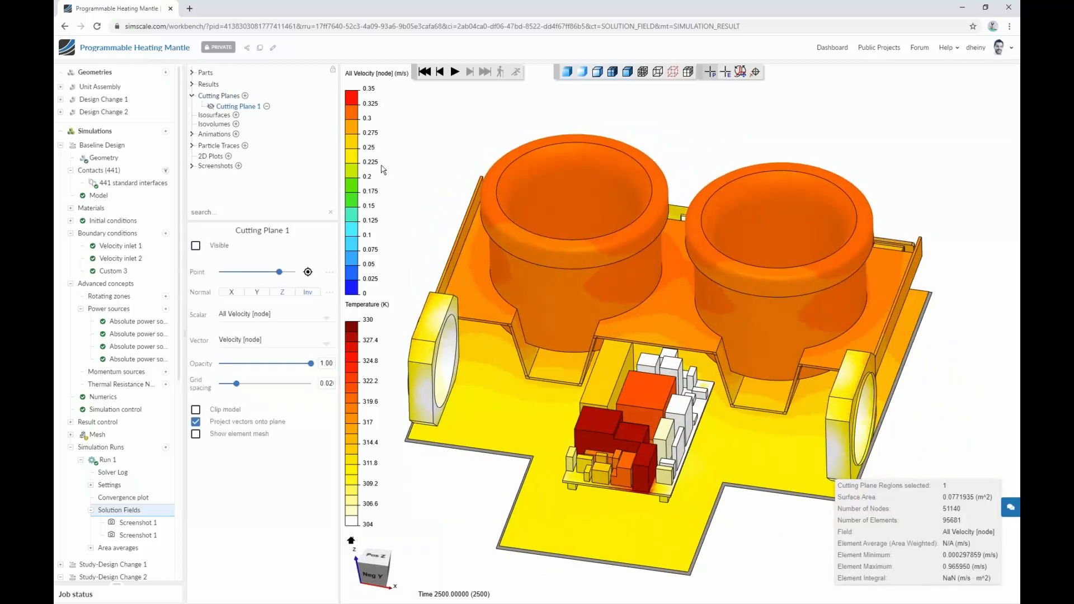
drag(326, 157, 298, 157)
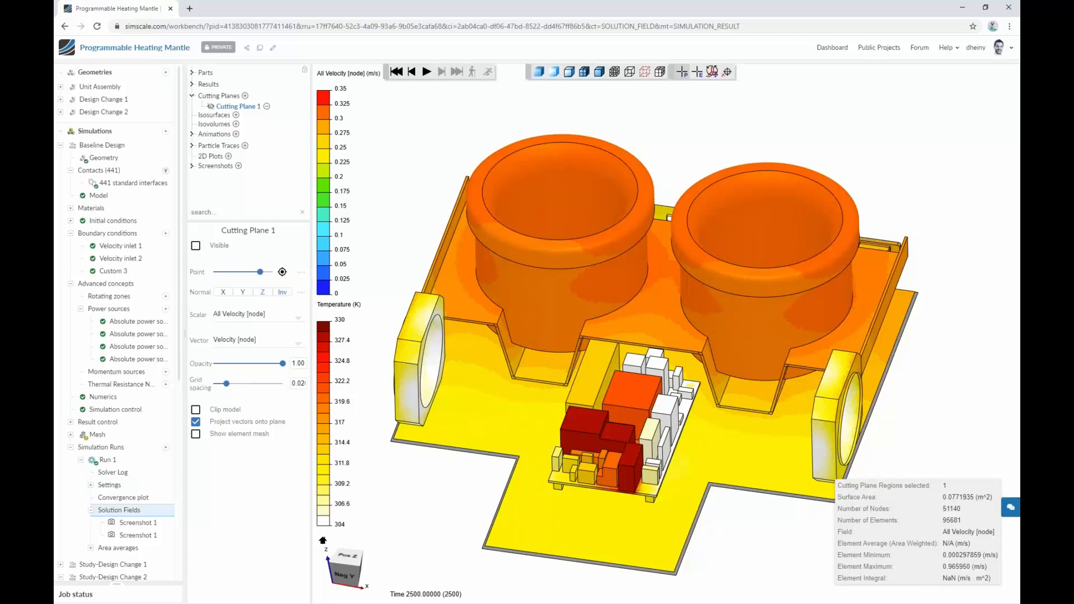
Probe the element temperature on a dark red component of the electronics board and on one of the heating mantle cups.
drag(682, 137, 681, 222)
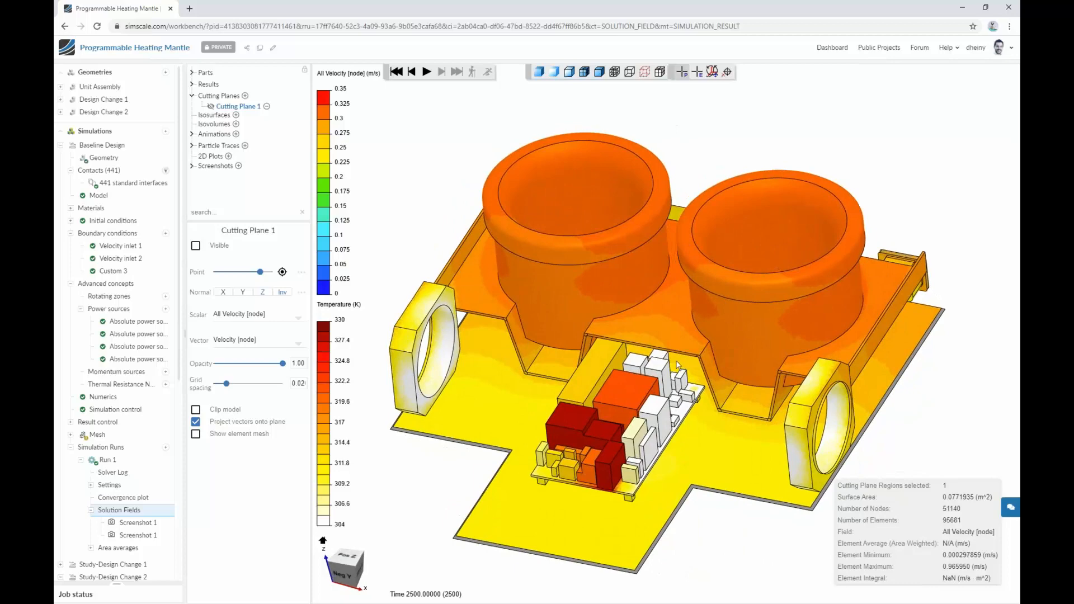
drag(679, 365, 660, 339)
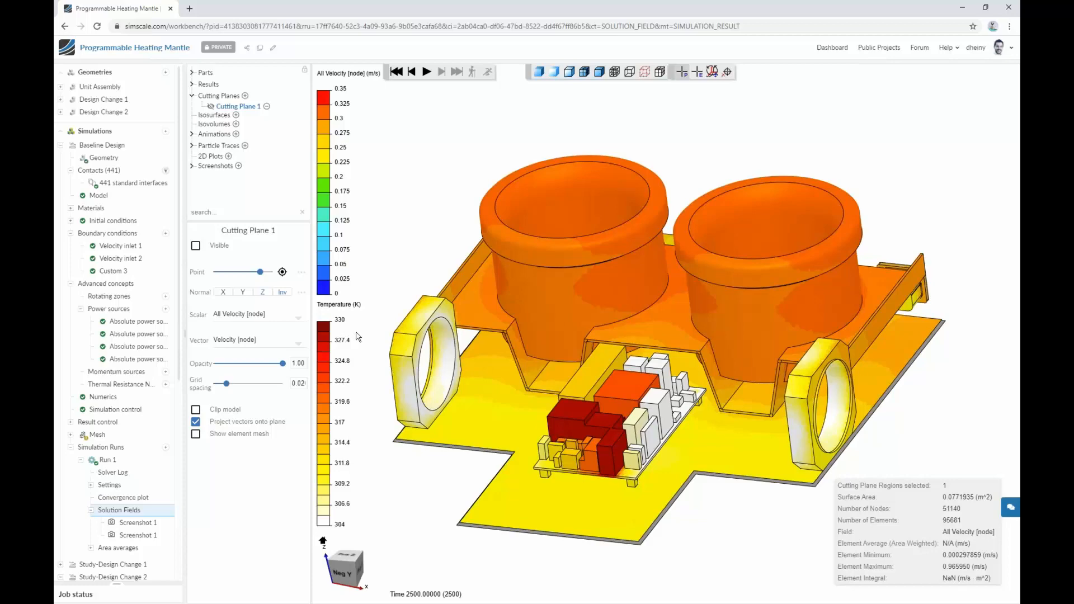
drag(604, 394, 621, 448)
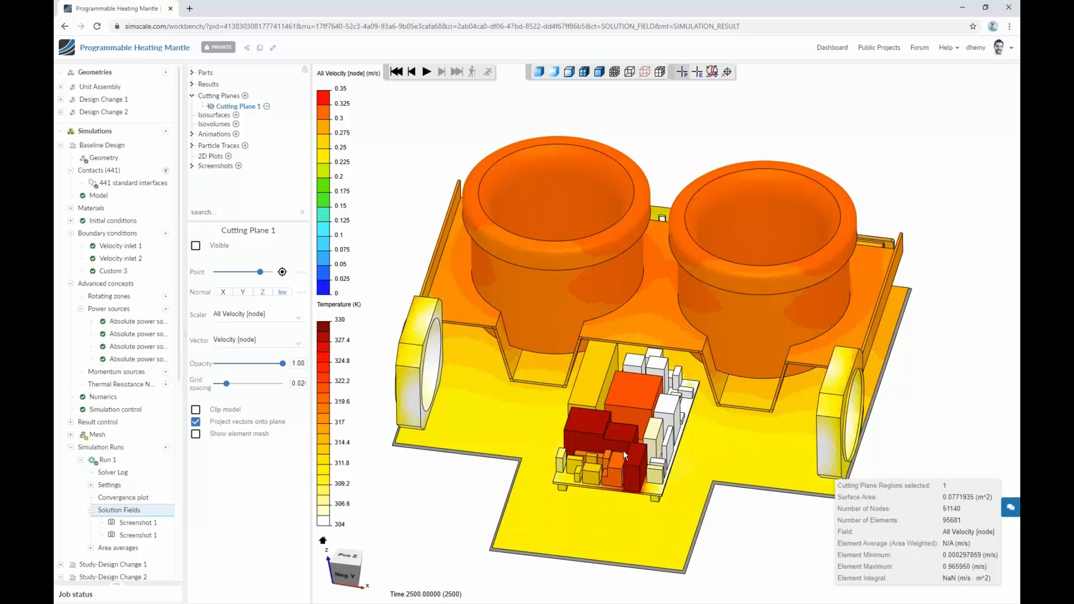
drag(718, 400, 719, 386)
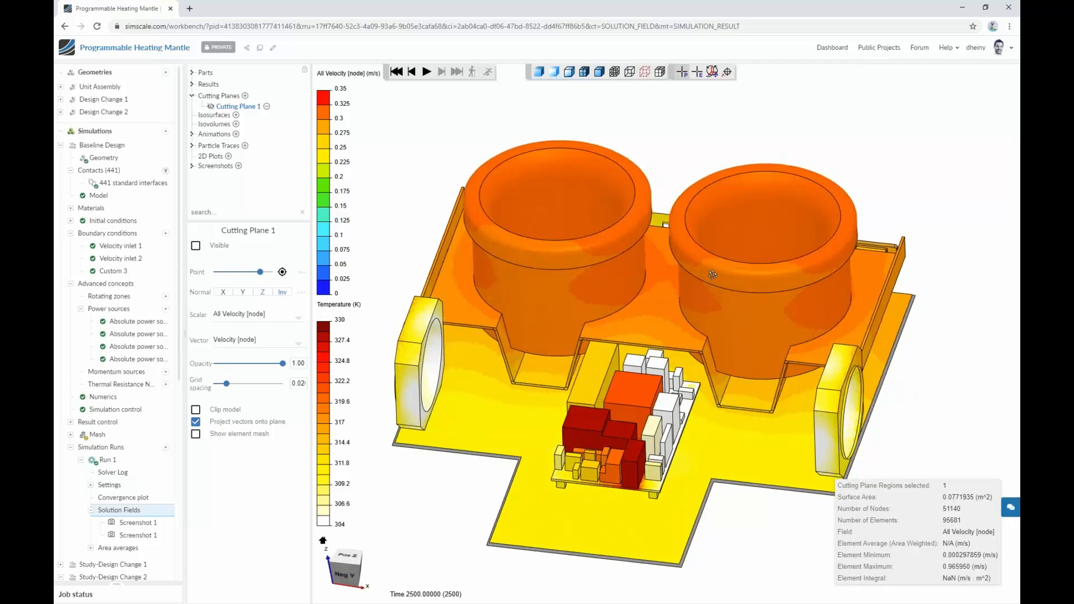
click(698, 72)
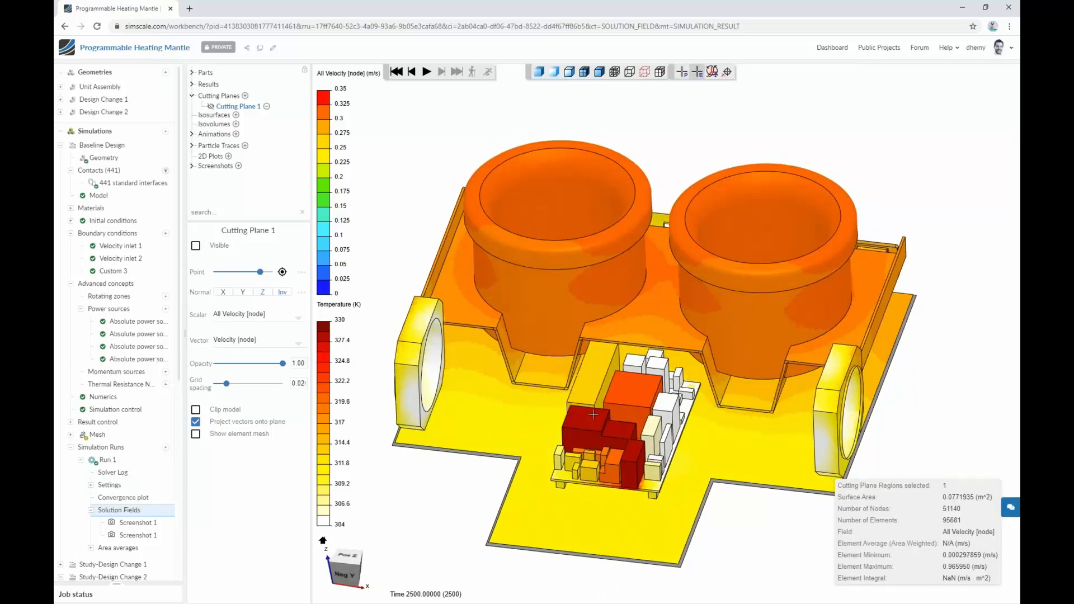
click(621, 396)
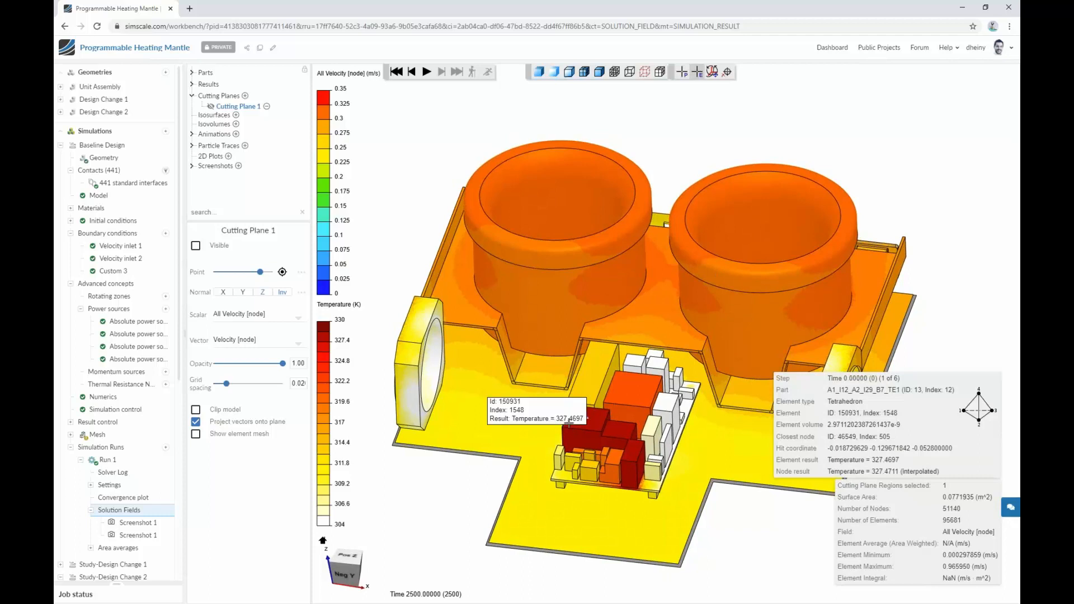
click(731, 268)
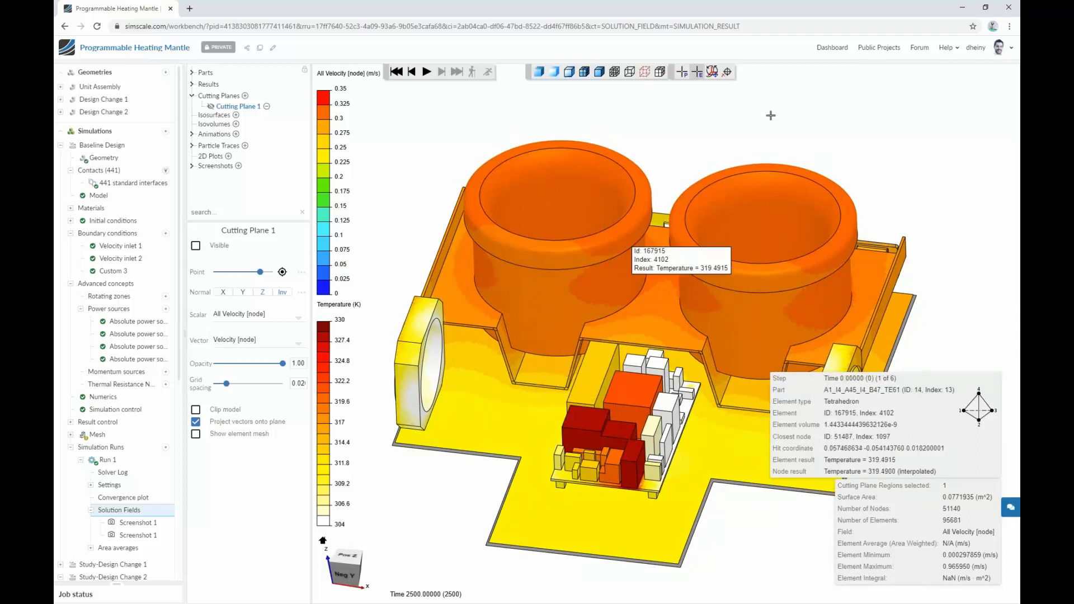
click(696, 73)
Show Cutting Plane 1 again and raise it so that it passes through the fans and the electronics board components.
drag(833, 129, 630, 385)
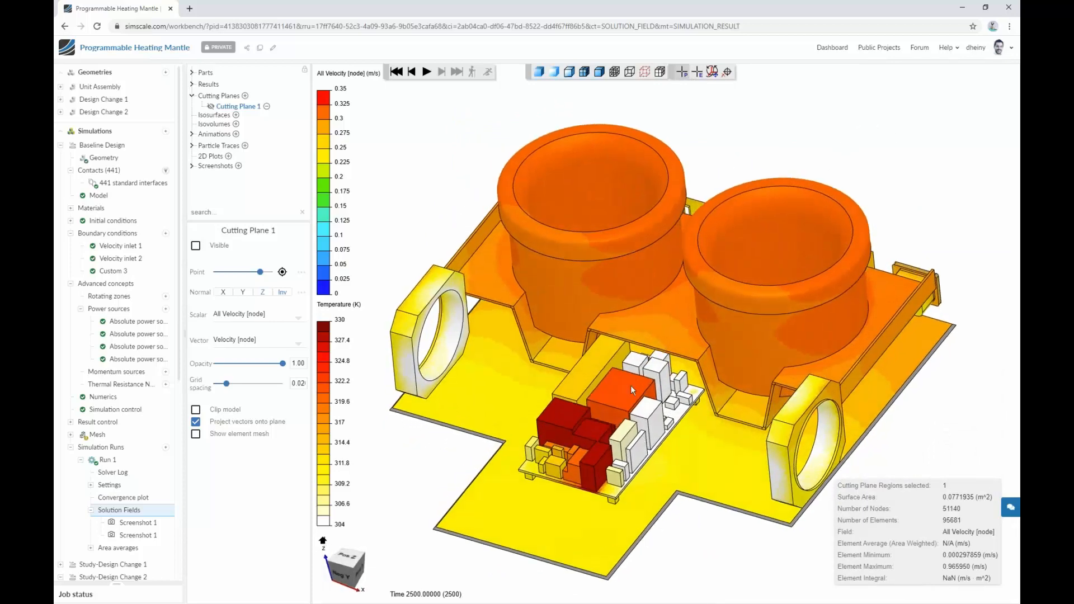
drag(591, 421, 596, 447)
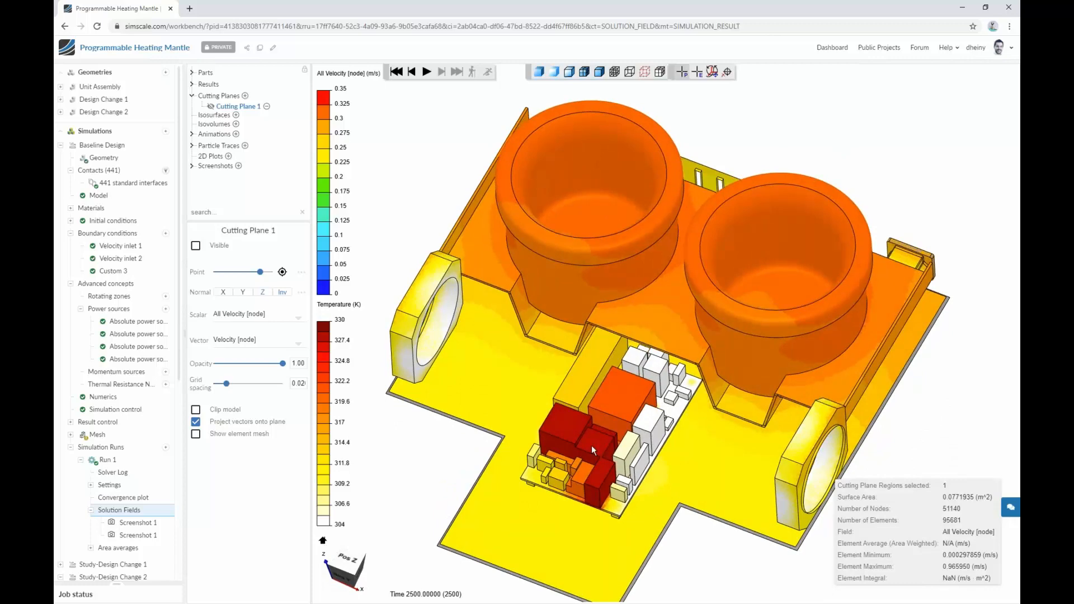
drag(609, 442, 605, 416)
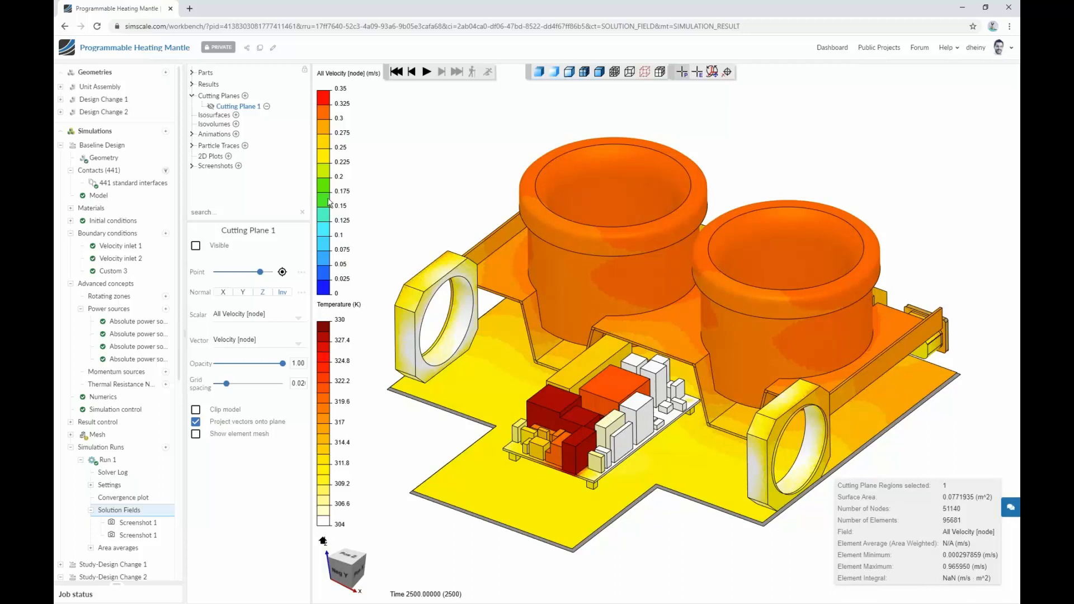
click(211, 107)
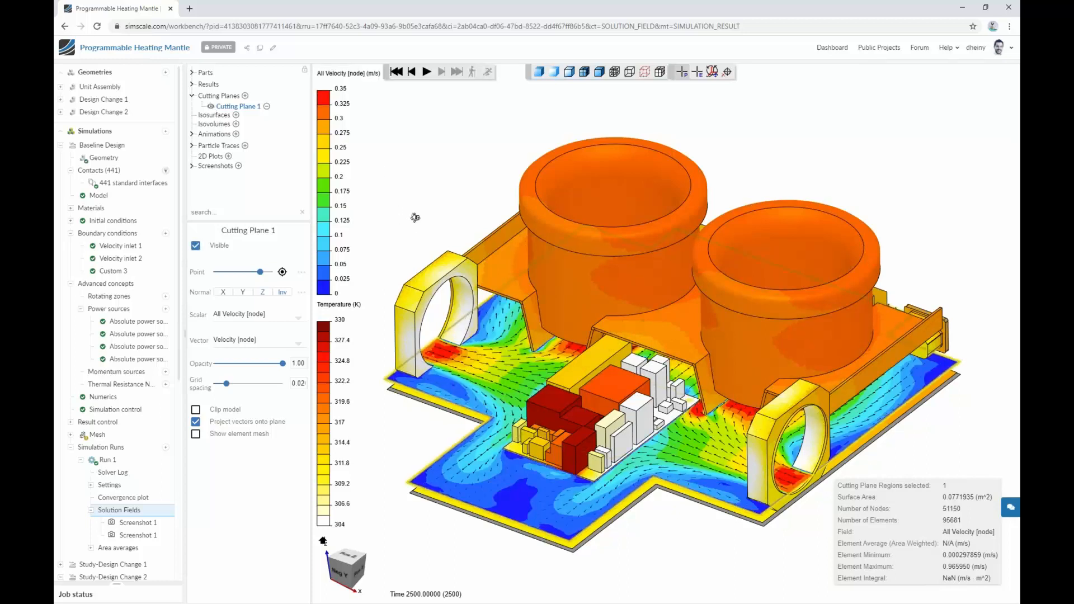
drag(415, 218, 435, 230)
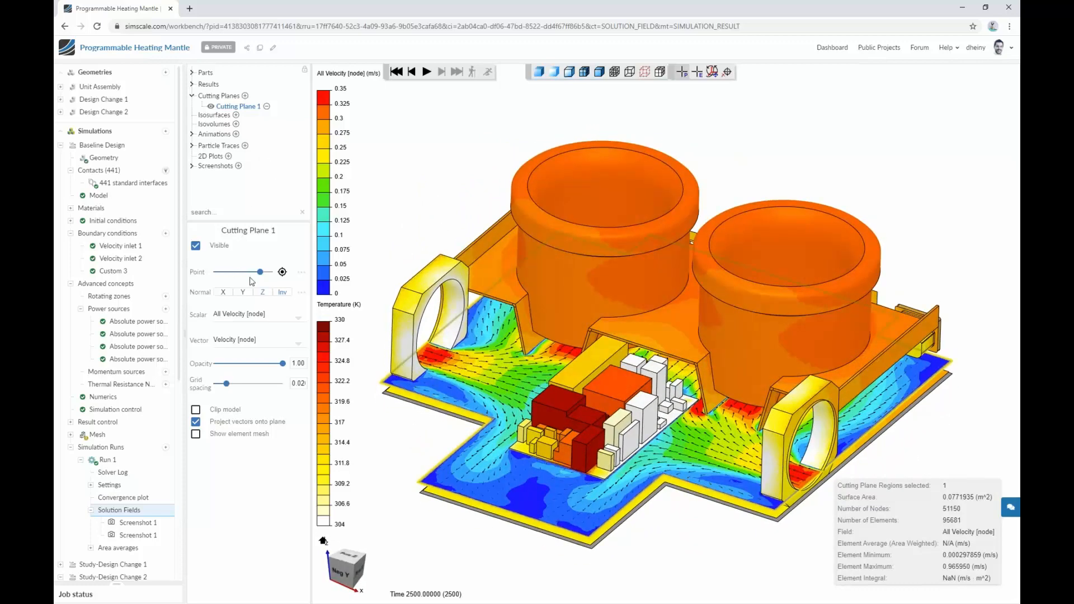
drag(260, 272, 255, 272)
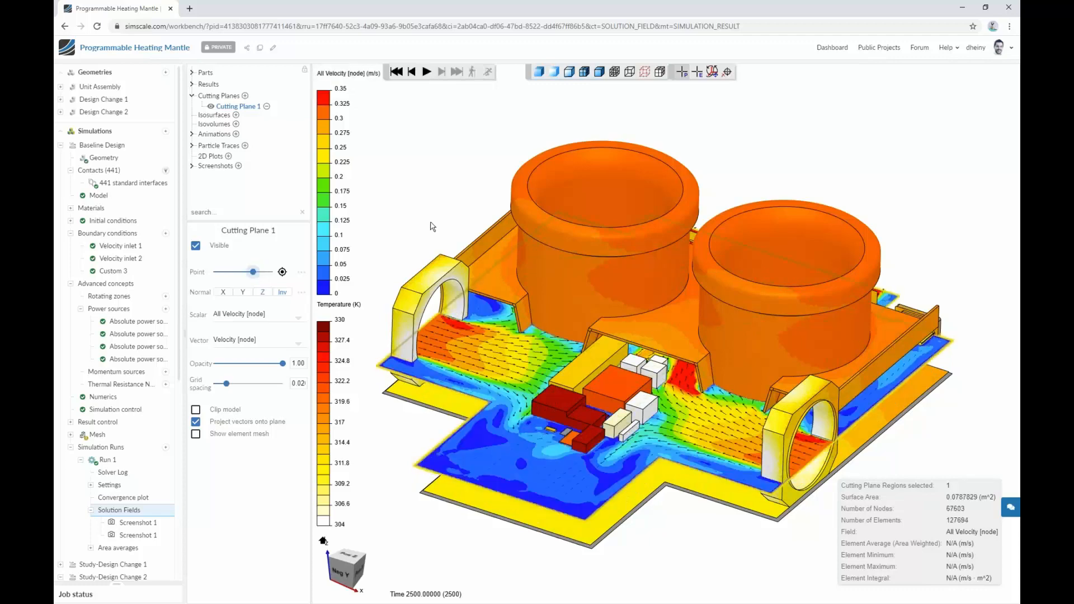
Examine the velocity vectors on the cutting plane from above and from low angles, following the airflow from both side fans around the electronics.
drag(476, 209, 453, 211)
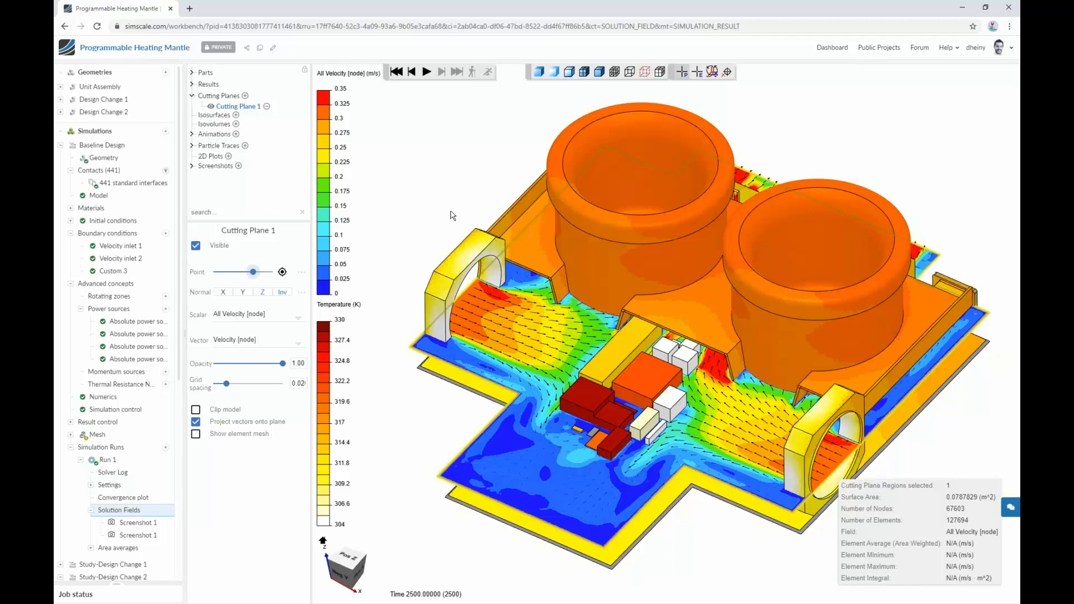
right_drag(478, 180, 463, 181)
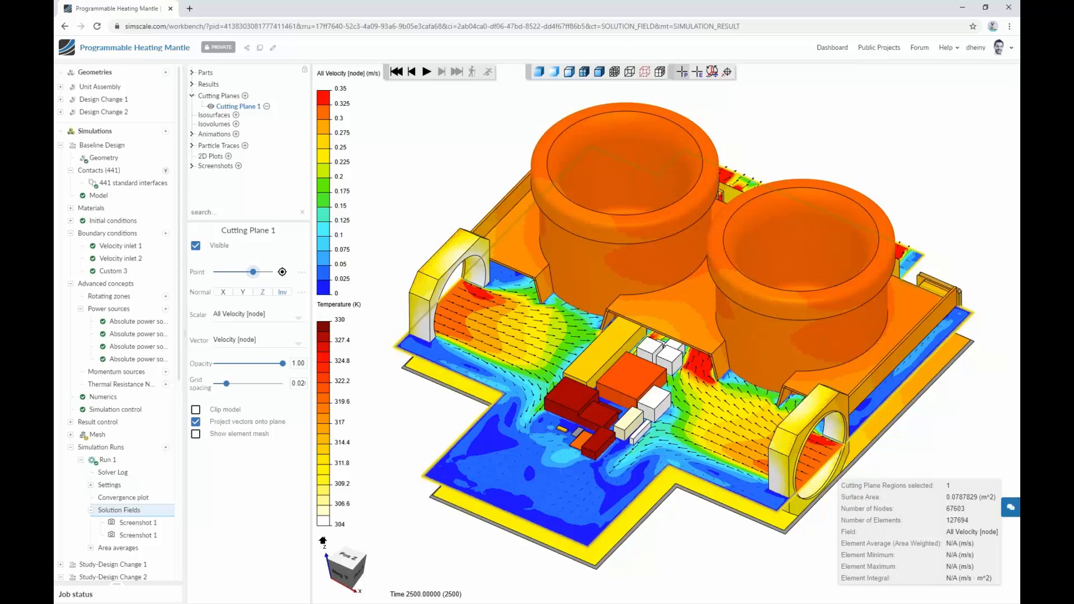
click(478, 189)
drag(477, 186, 565, 461)
scroll(565, 460, up, 3)
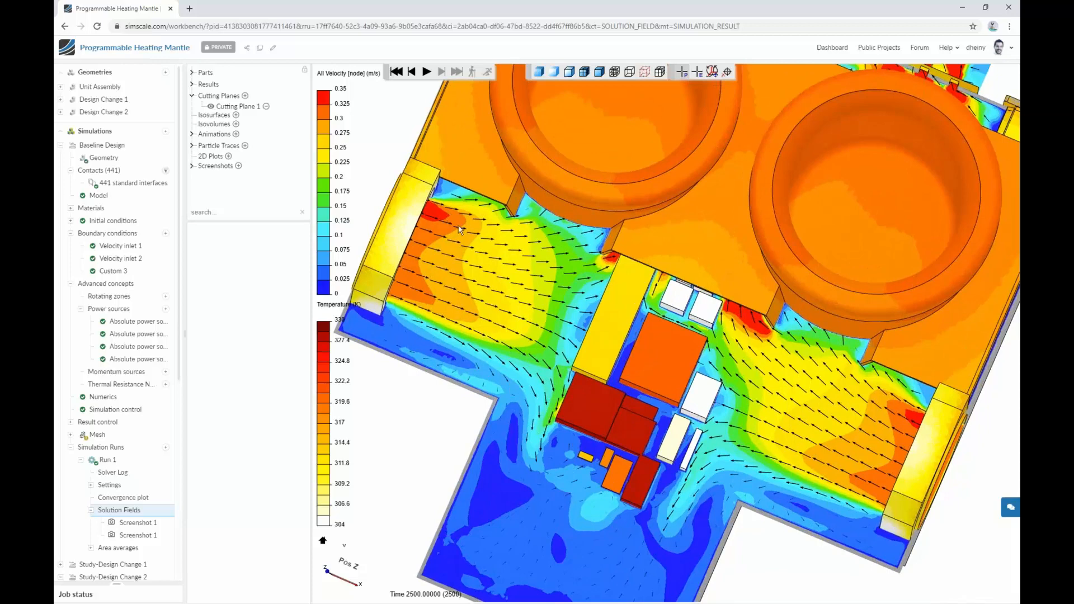
drag(463, 230, 512, 406)
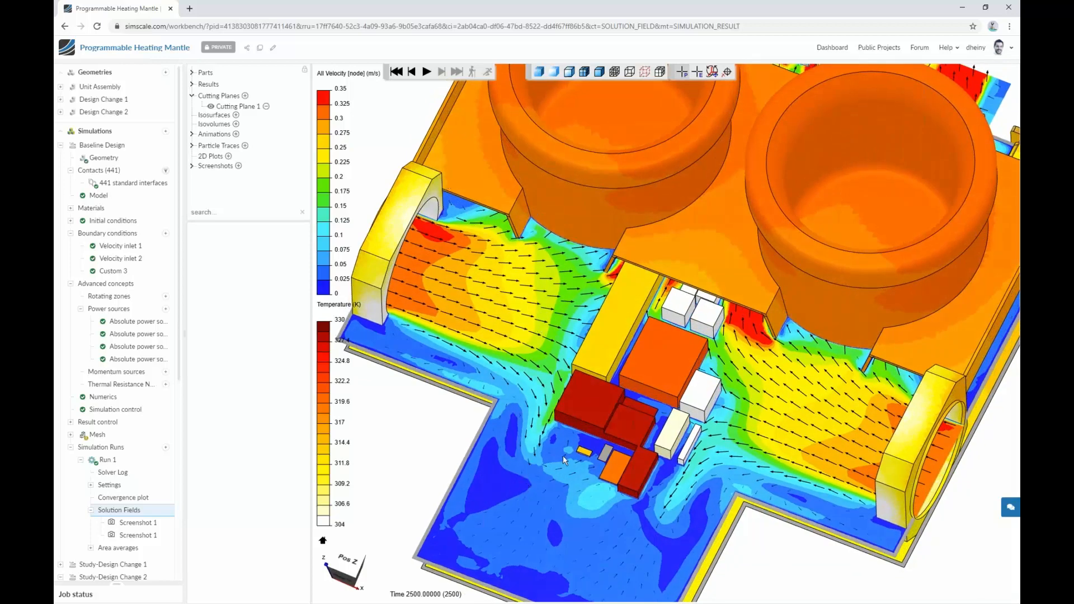
drag(563, 445, 557, 369)
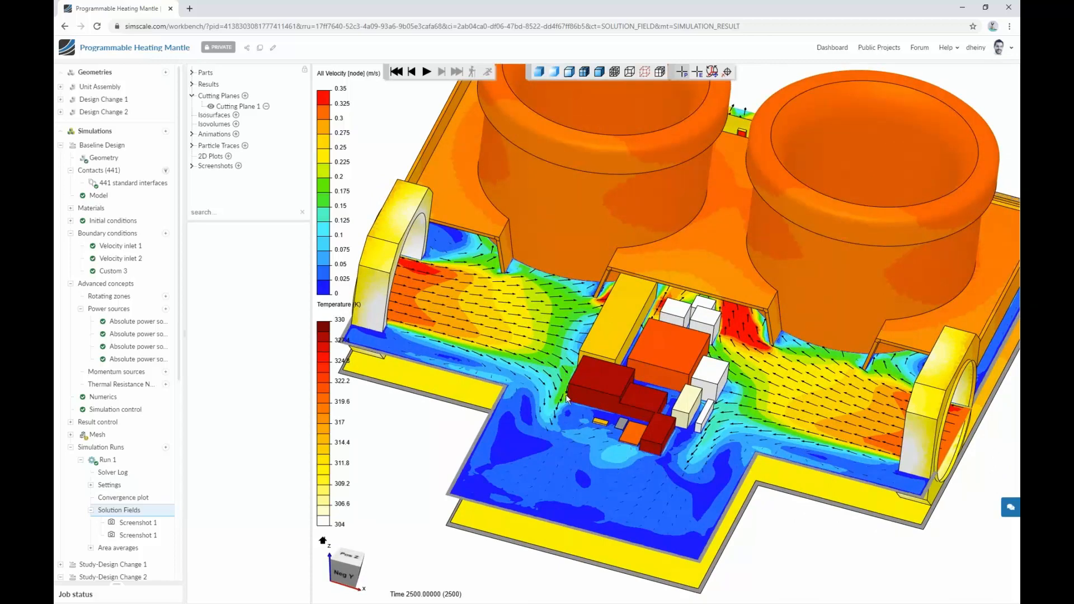
drag(566, 398, 656, 347)
drag(707, 308, 726, 228)
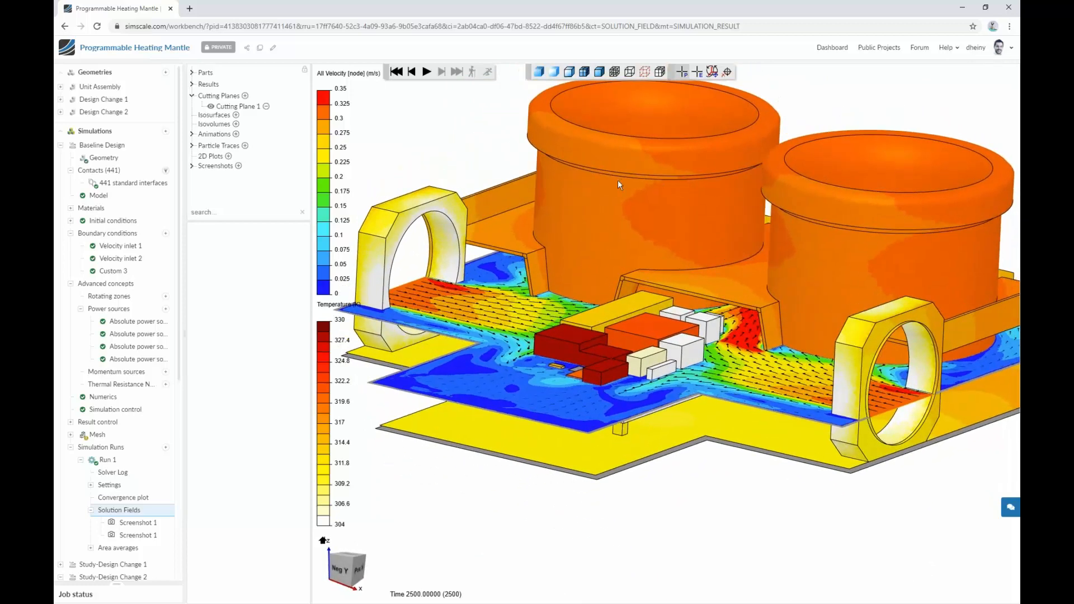
drag(655, 267, 604, 228)
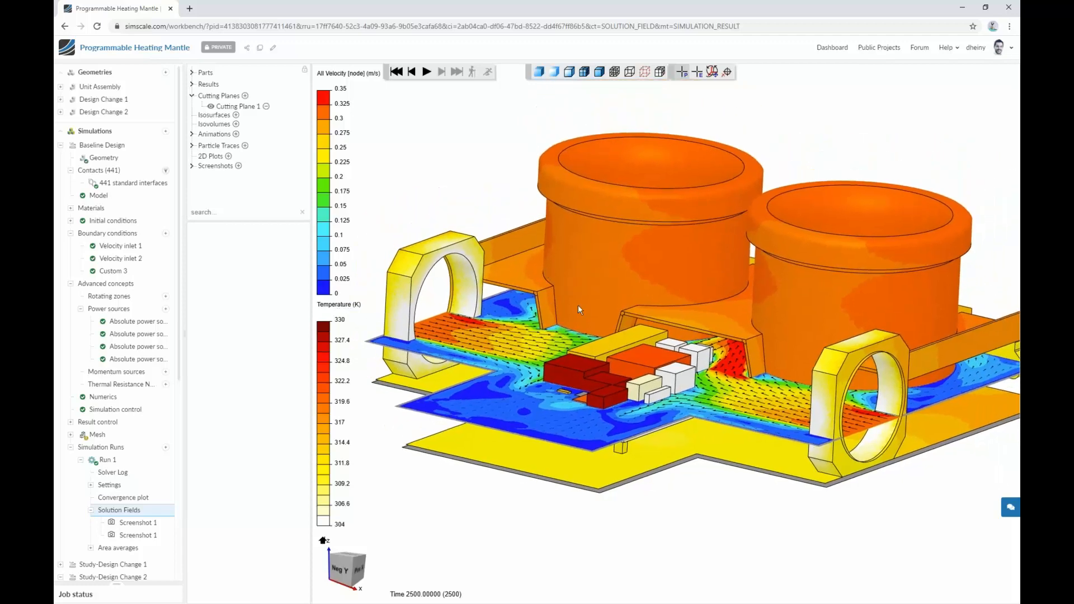
drag(626, 311, 656, 324)
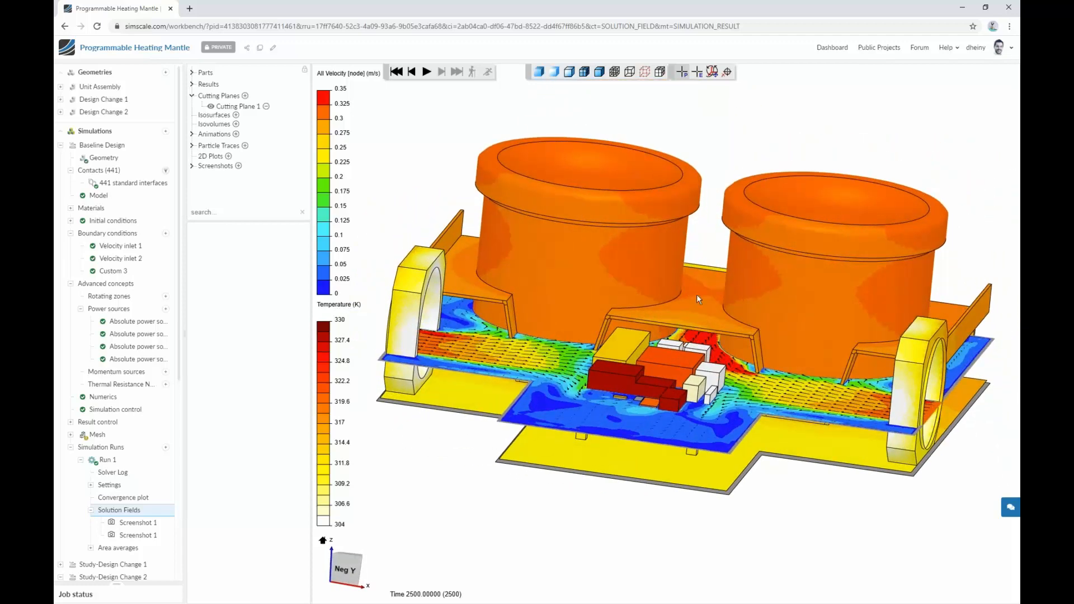
drag(696, 296, 666, 319)
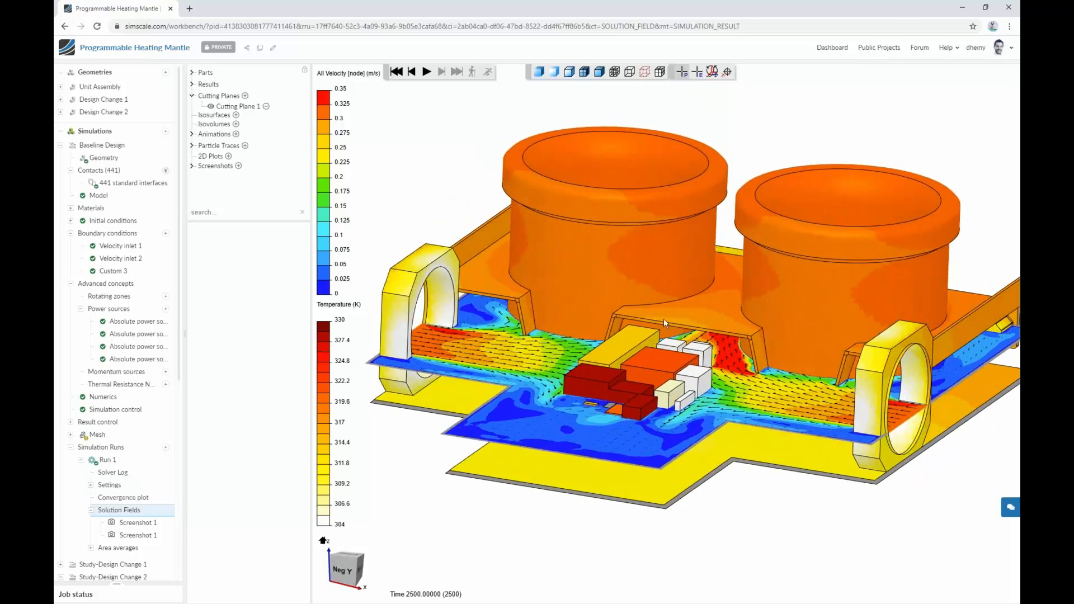
mouse_move(746, 325)
mouse_down()
mouse_move(740, 268)
mouse_move(731, 338)
mouse_up()
drag(693, 342, 708, 348)
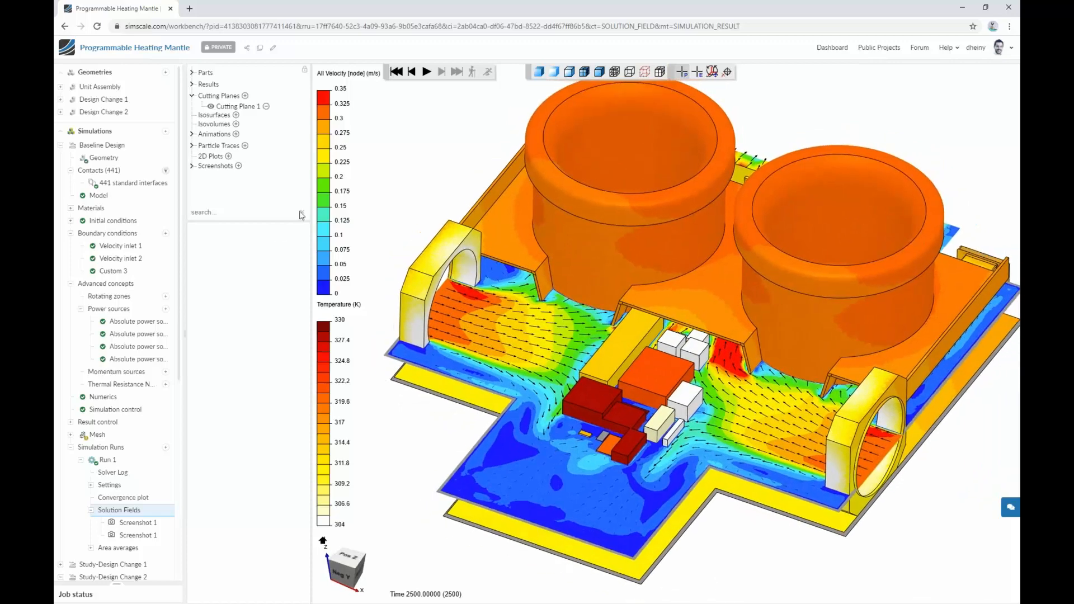
Display Particle Traces 1 and 2 to examine the airflow streamlines through the enclosure, and hide both traces again.
click(236, 106)
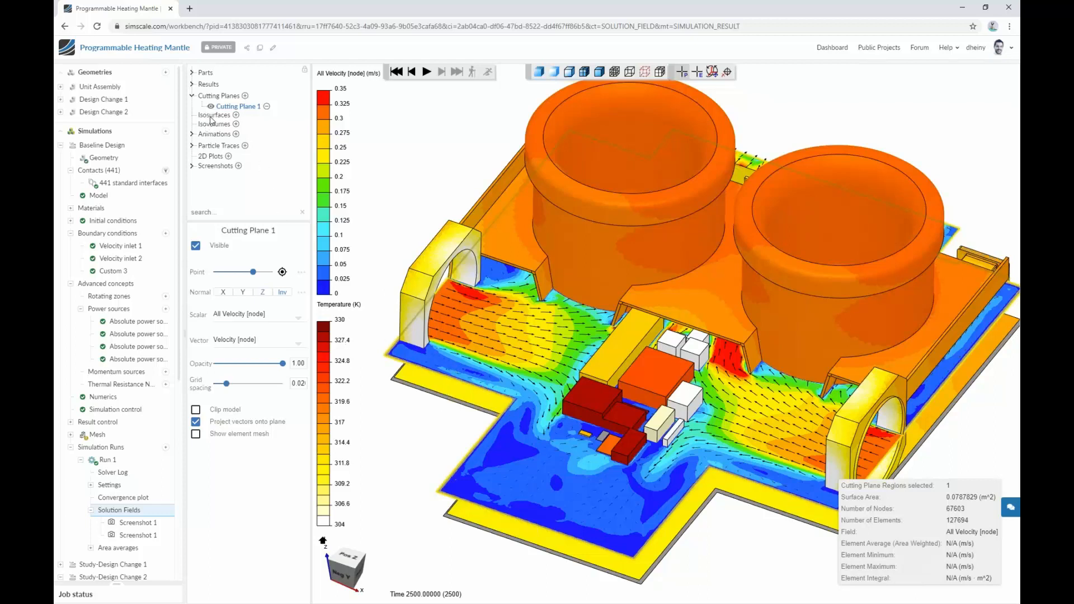
click(209, 147)
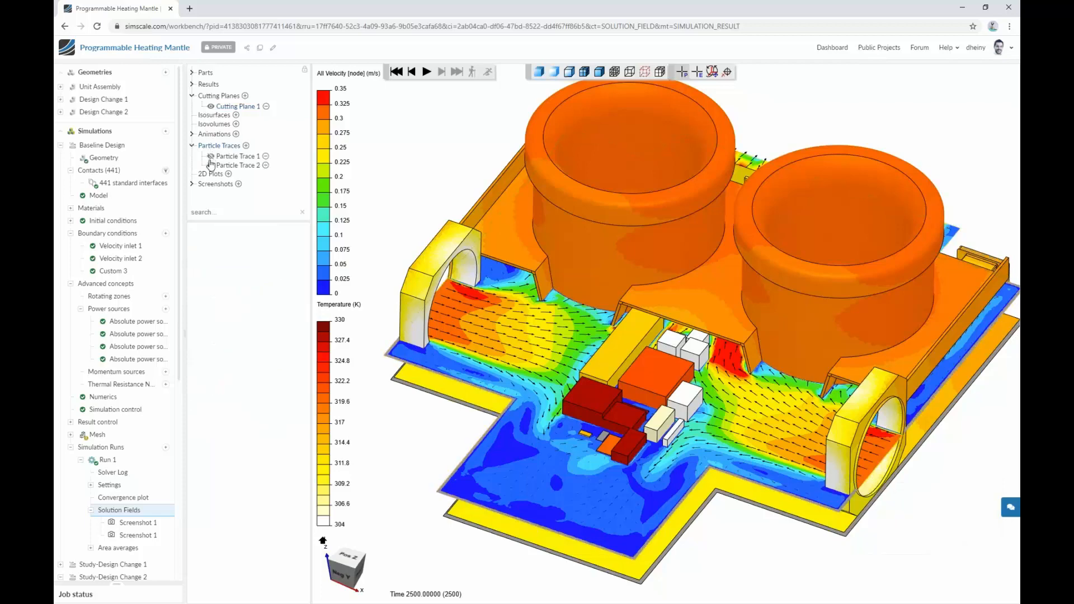
click(211, 165)
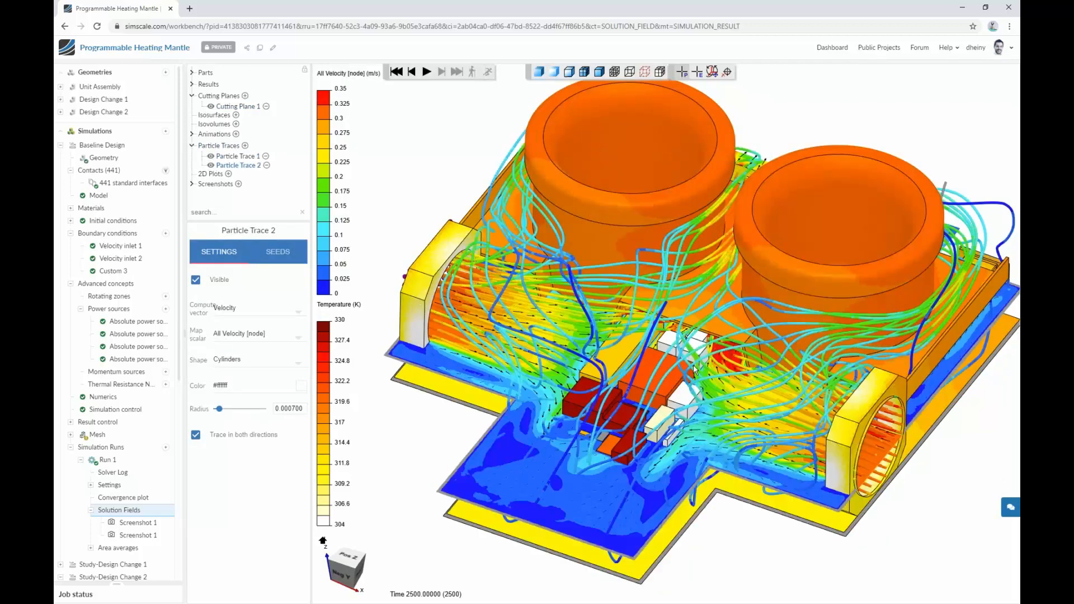
drag(693, 364, 693, 275)
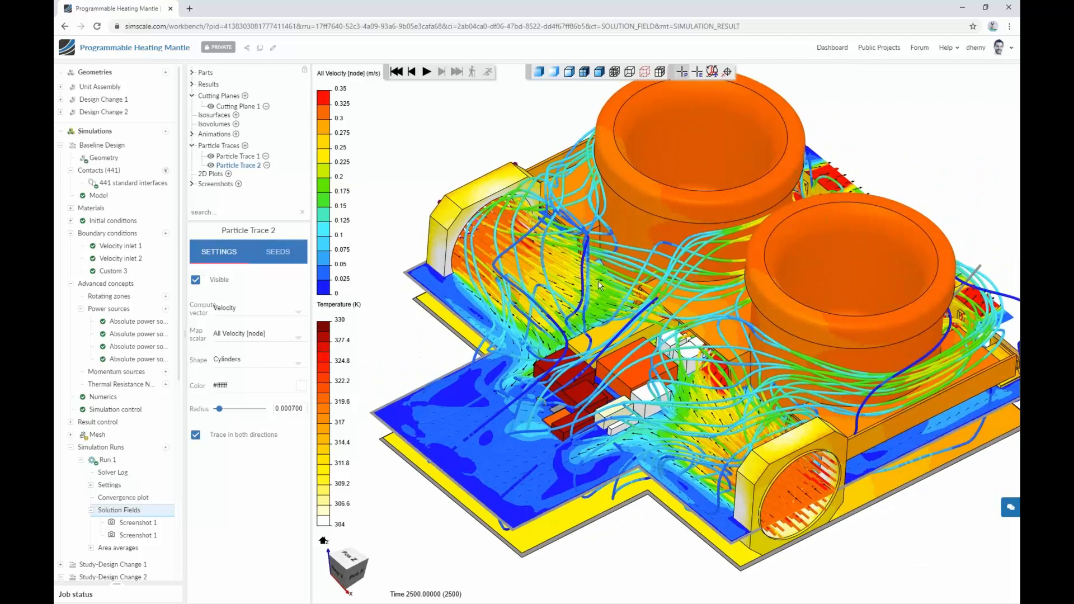
click(211, 165)
click(210, 156)
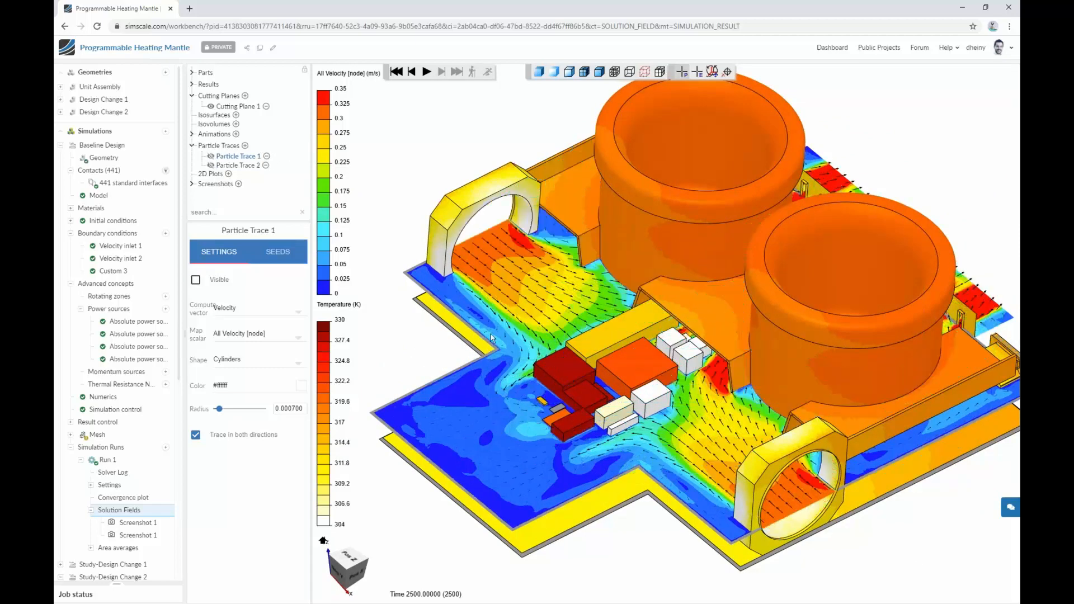
Inspect the velocity vectors leaving through the rear vents, and return to a view of the electronics board and fans.
mouse_move(568, 370)
mouse_down()
mouse_move(613, 328)
mouse_move(568, 369)
mouse_up()
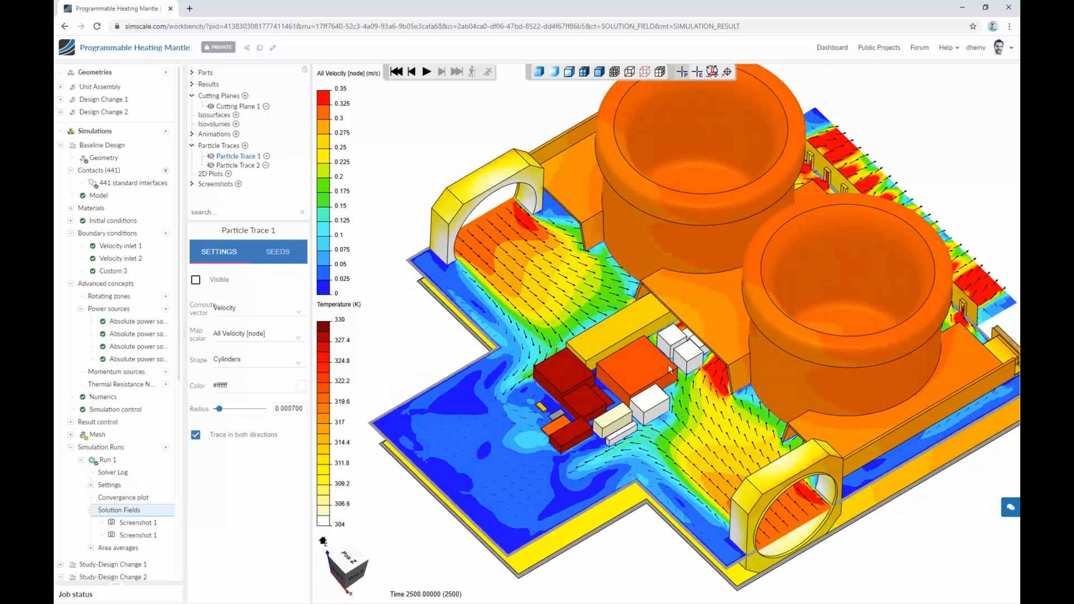
drag(669, 370, 755, 363)
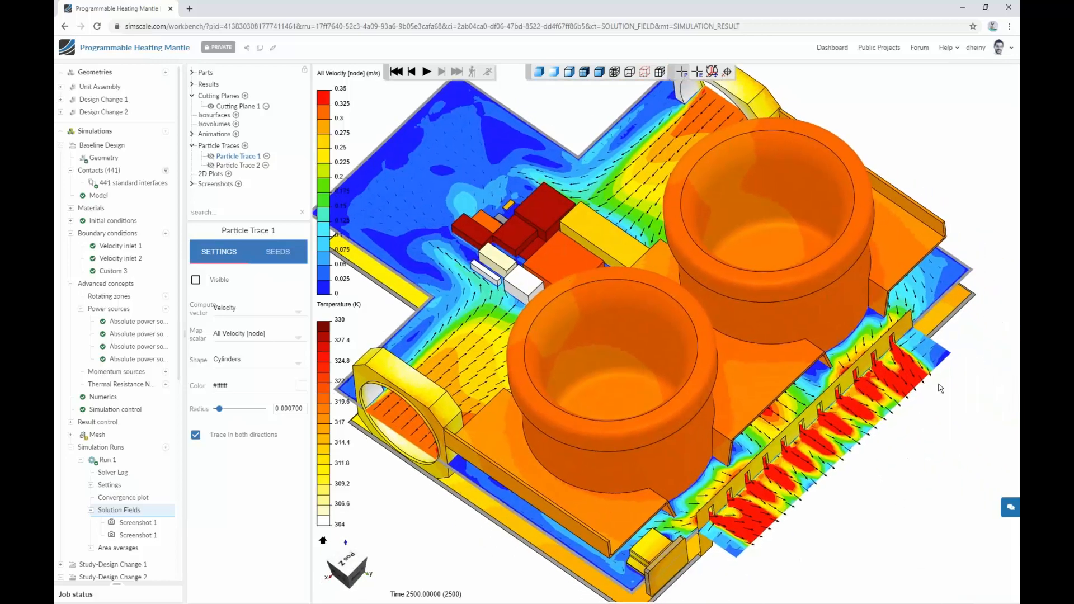
drag(473, 264, 643, 280)
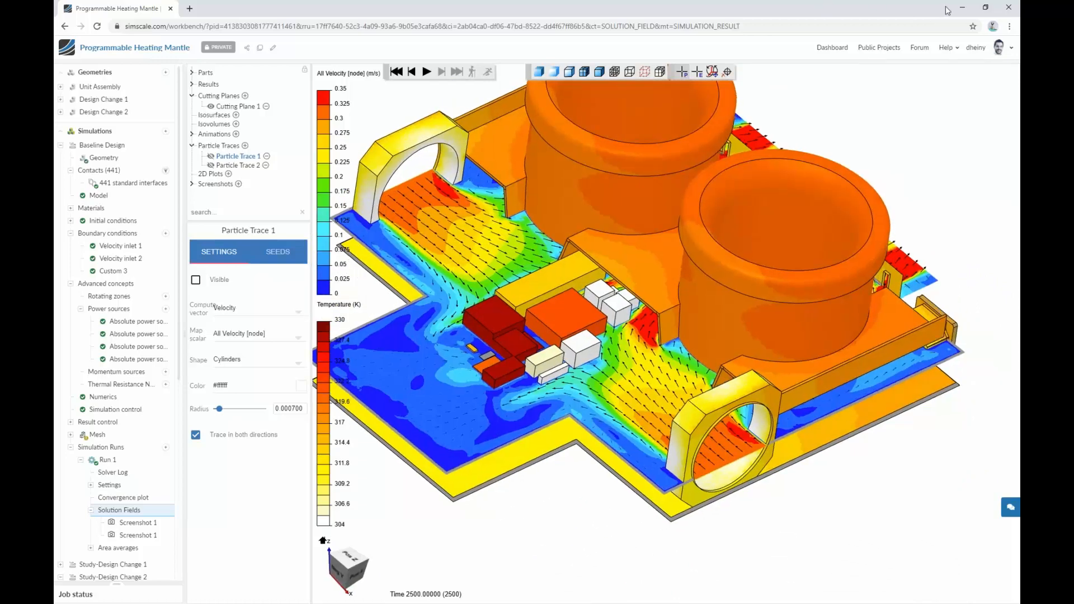